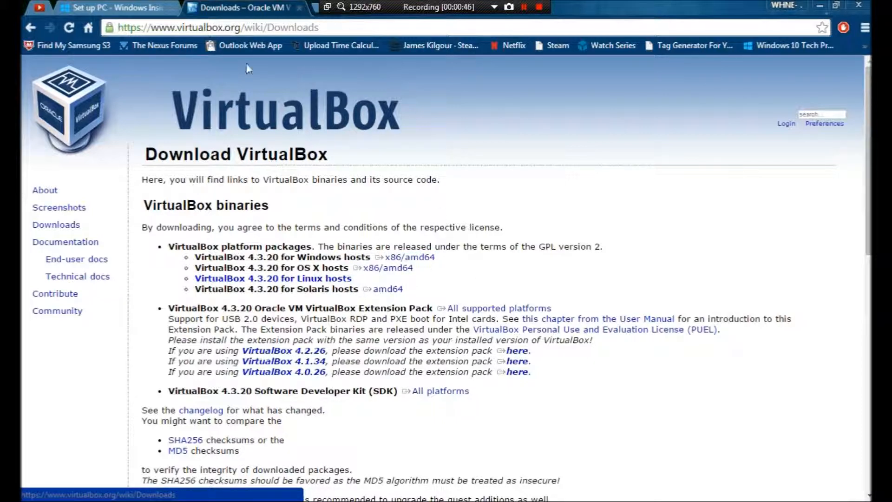
Switch to the Windows Insider setup page and continue to the Windows 10 Technical Preview pre-install information
left_click(102, 6)
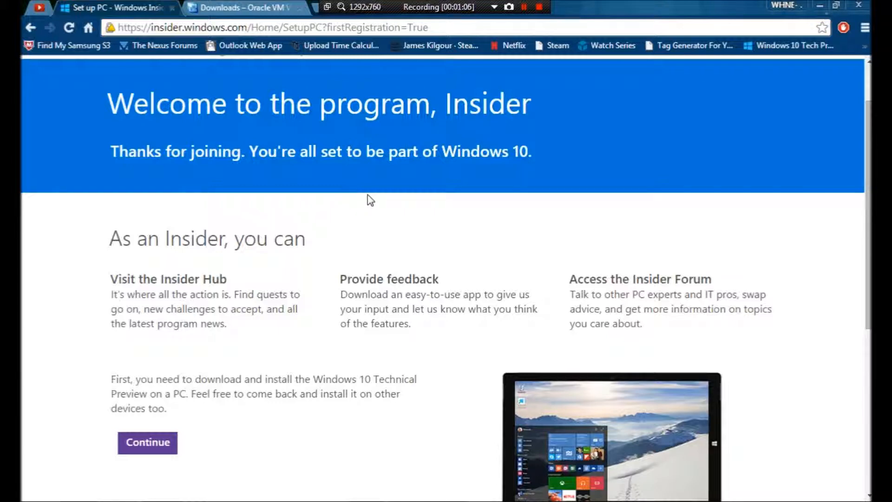
scroll(370, 199, "up", 2)
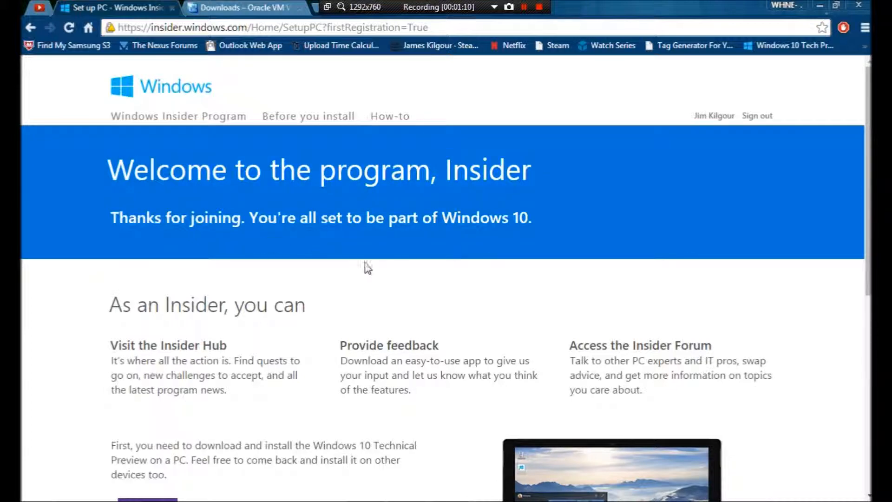
scroll(365, 265, "down", 1)
scroll(338, 260, "down", 1)
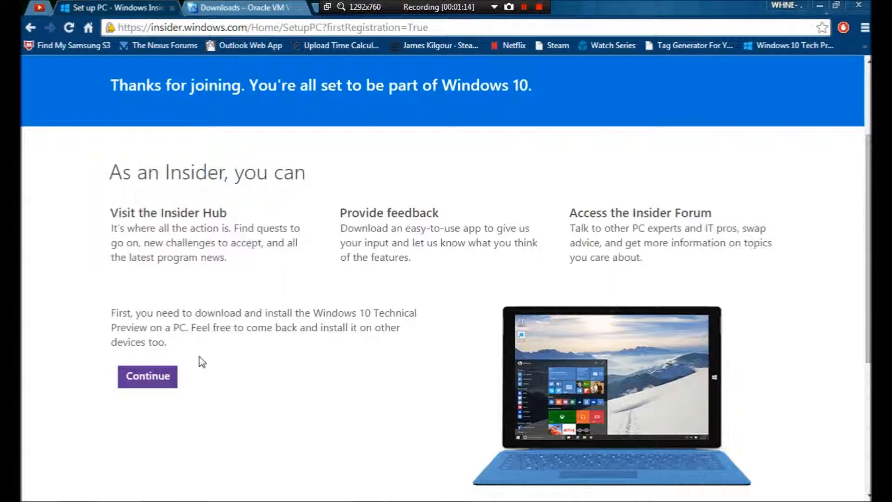
left_click(160, 374)
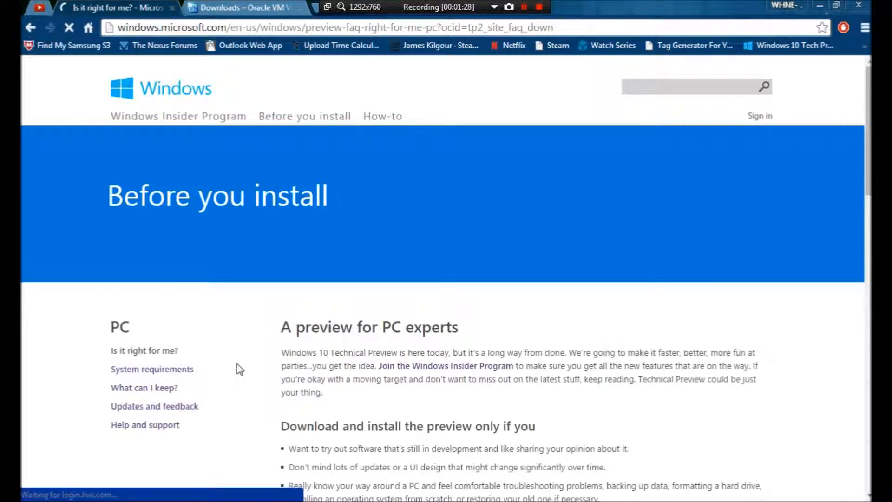
Review the conditions on the "Before you install" page and proceed to get the preview
scroll(238, 364, "down", 1)
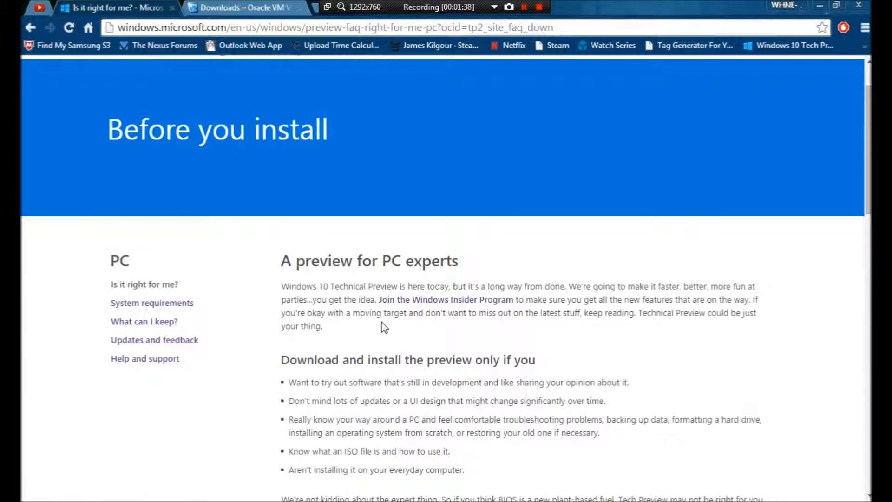
scroll(384, 327, "down", 1)
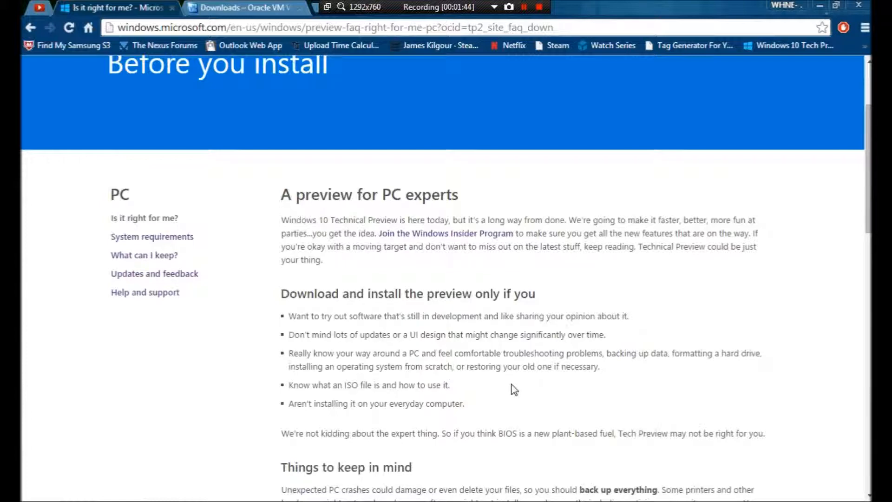
scroll(514, 389, "down", 4)
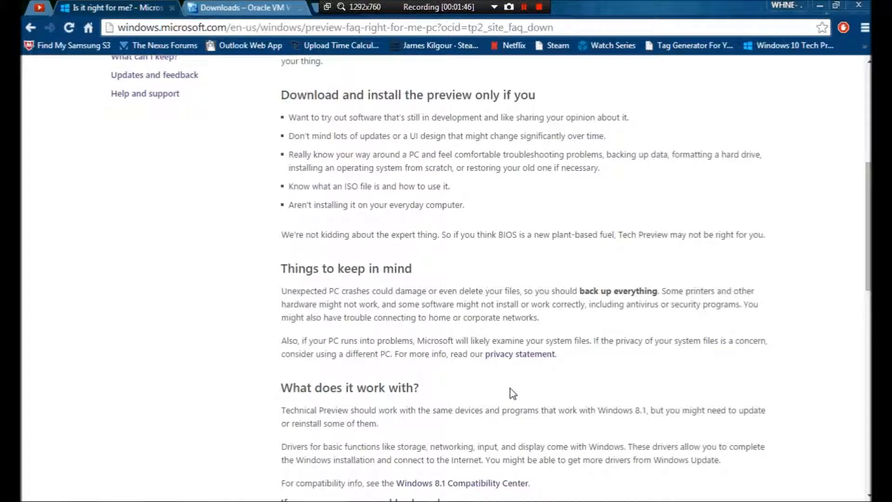
scroll(473, 373, "up", 4)
scroll(470, 374, "down", 7)
scroll(442, 337, "down", 10)
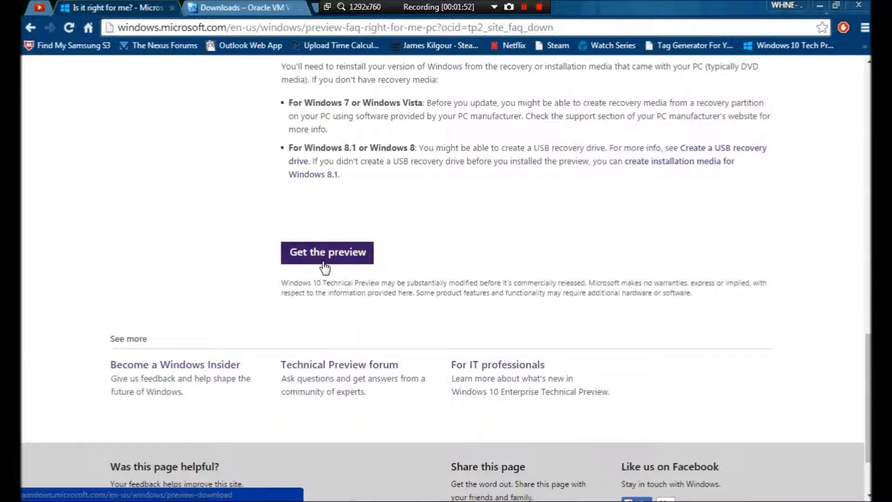
left_click(329, 252)
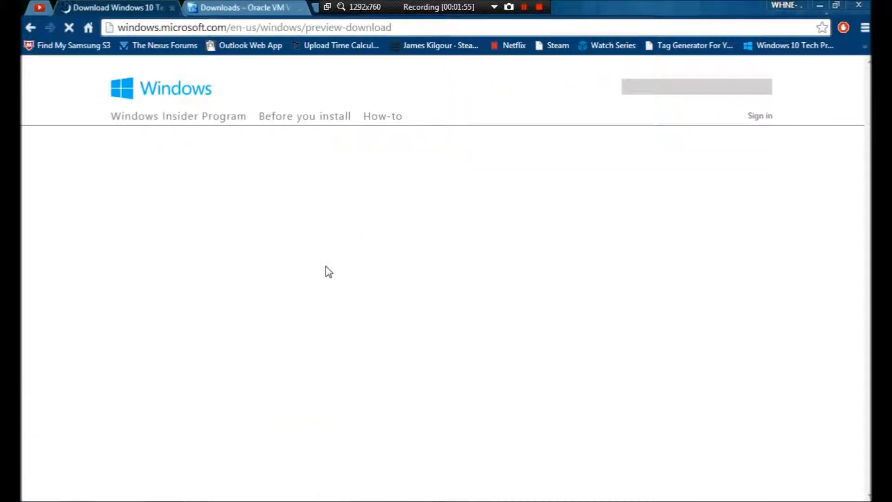
Choose to download the ISO files instead of upgrading, and find the download links on the ISO page
scroll(403, 305, "down", 1)
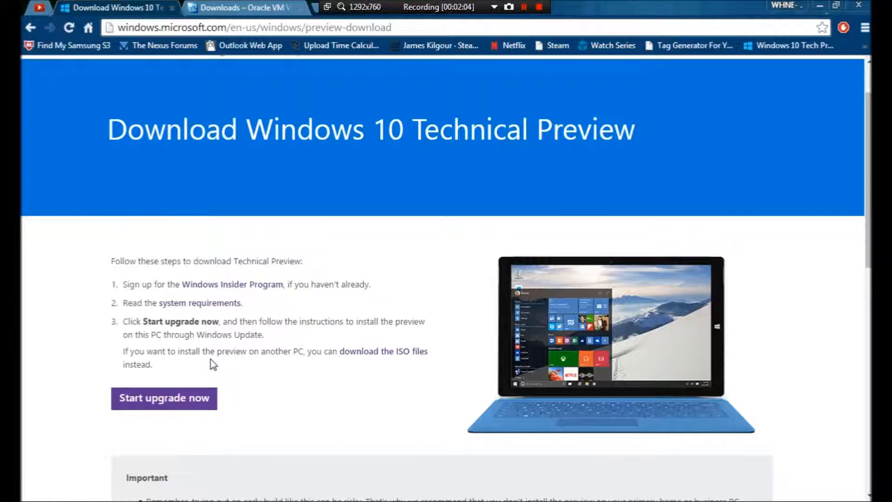
left_click(376, 353)
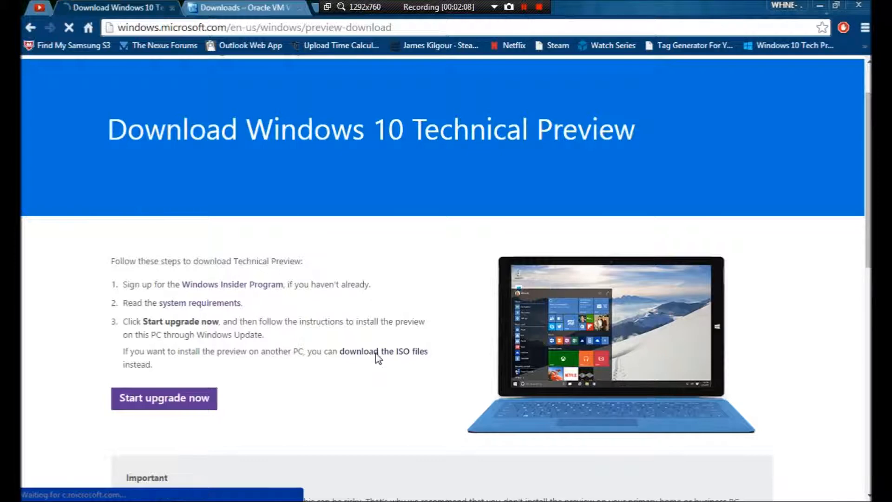
scroll(349, 398, "down", 1)
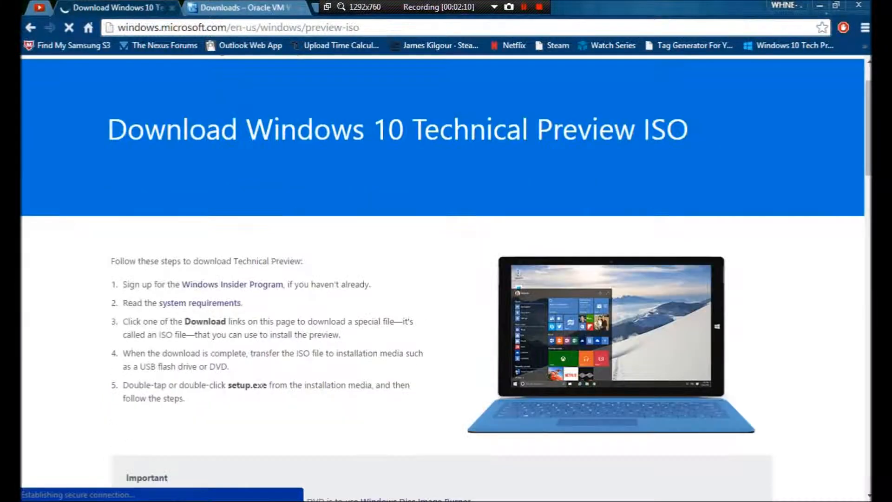
scroll(333, 400, "down", 2)
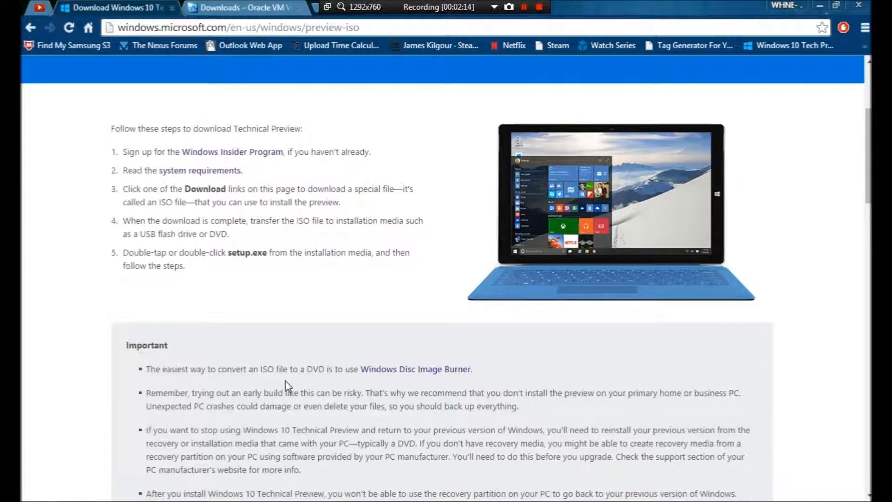
scroll(285, 381, "down", 8)
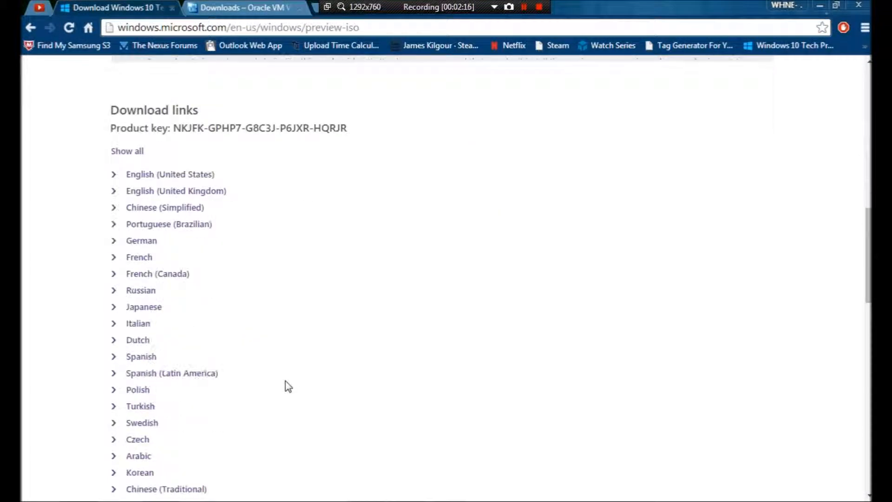
Copy the product key from the ISO download page into a blank Notepad document, then return to the browser
left_click_drag(170, 128, 353, 131)
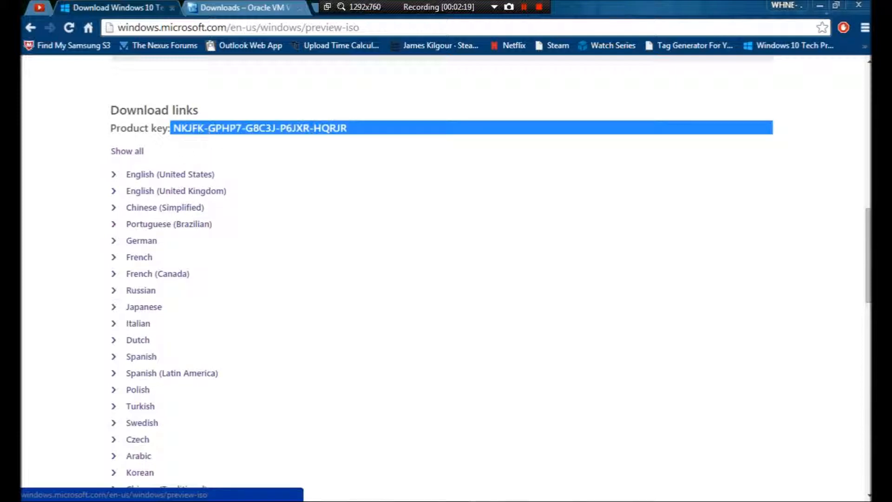
left_click(344, 127)
left_click_drag(347, 128, 173, 129)
right_click(173, 129)
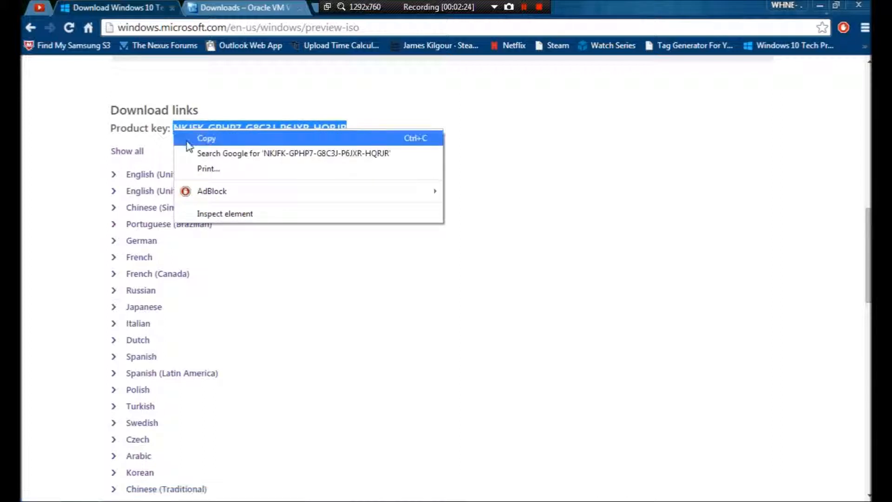
left_click(206, 138)
left_click(210, 491)
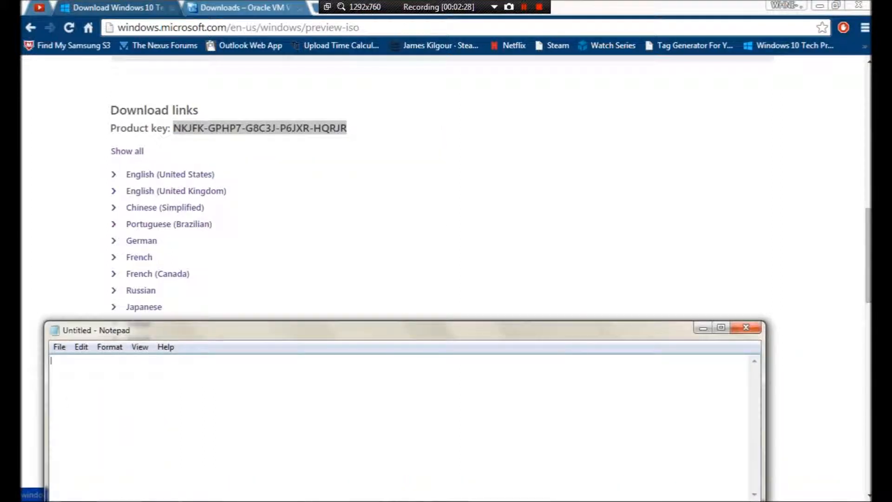
key("ctrl+v")
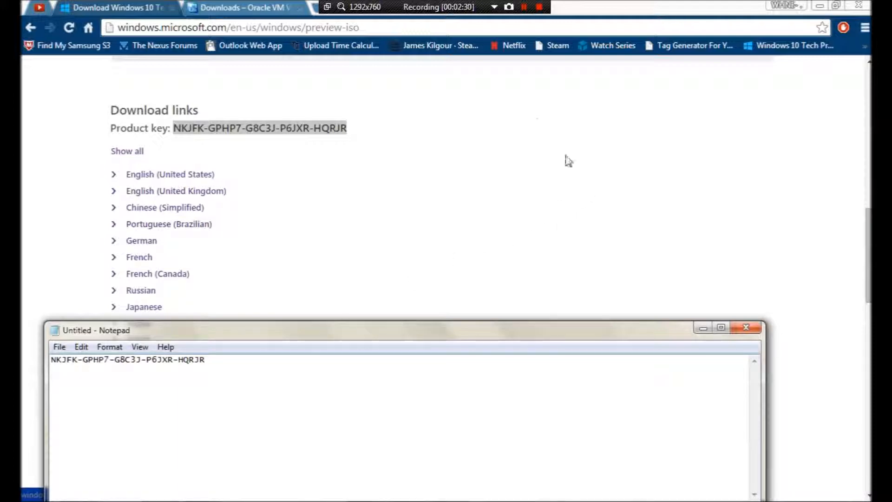
left_click(539, 126)
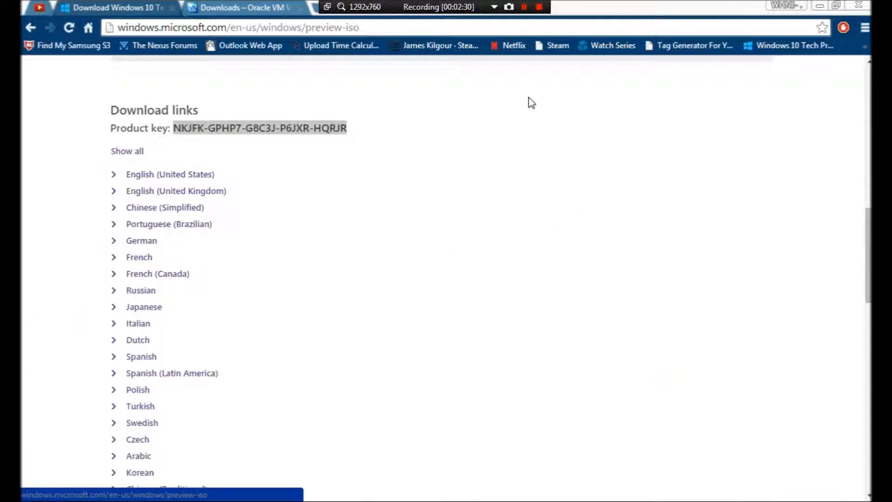
Expand the English (United Kingdom) downloads and check the computer's system type in its system properties
left_click(197, 191)
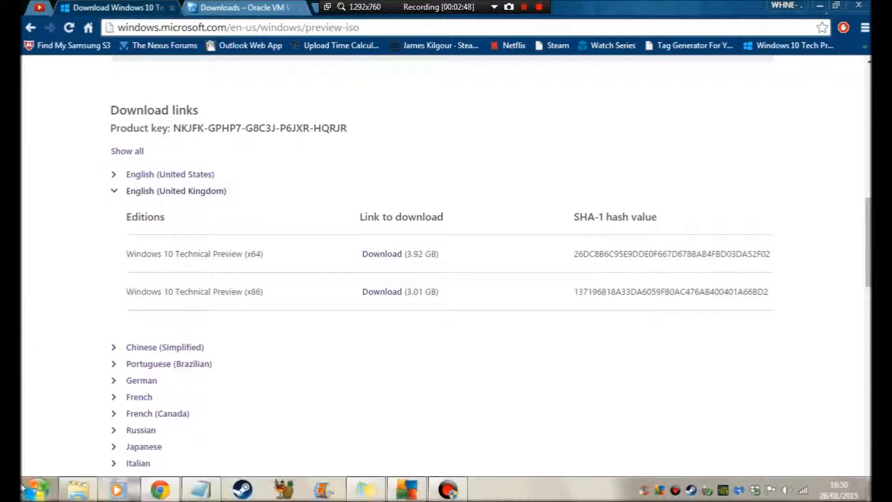
left_click(37, 489)
left_click(247, 268)
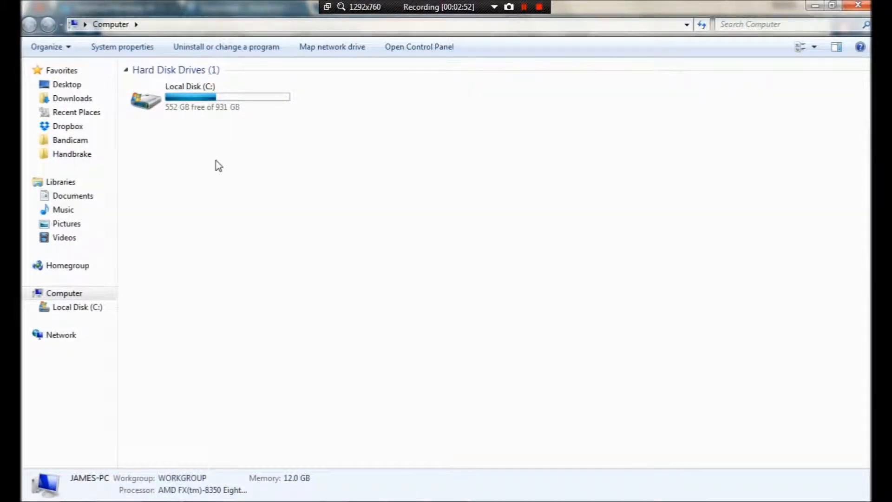
left_click(136, 49)
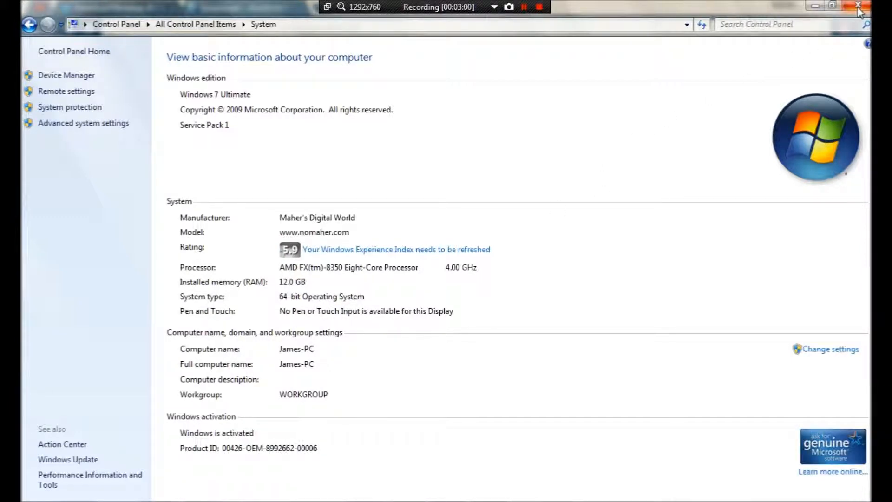
left_click(815, 5)
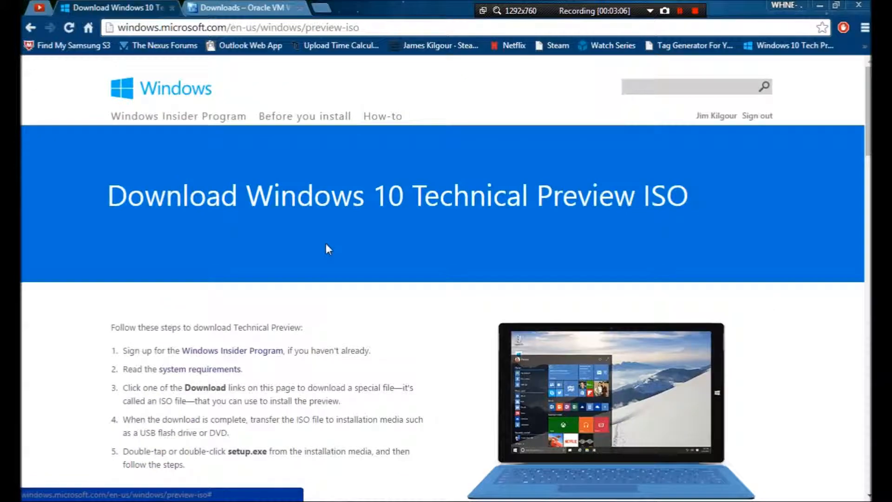
Compare the x64 and x86 editions of Windows 10 Technical Preview listed under English (United Kingdom)
scroll(326, 244, "down", 5)
scroll(325, 244, "down", 8)
scroll(315, 265, "up", 5)
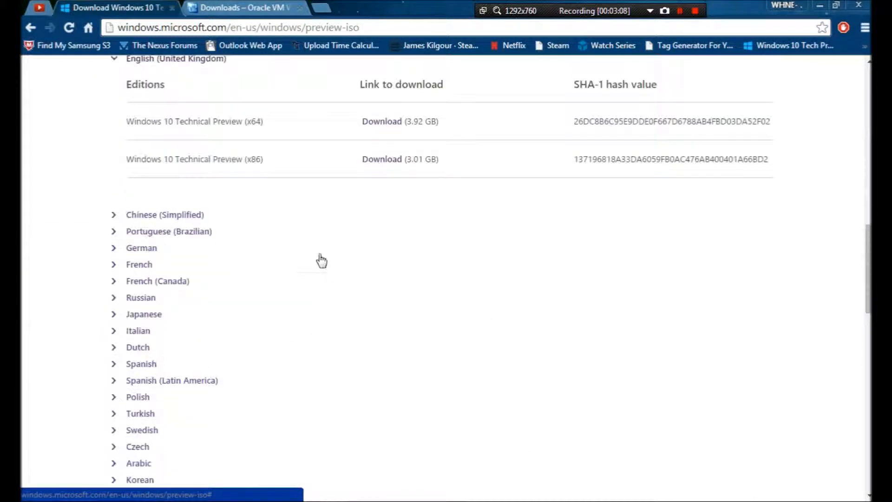
left_click_drag(263, 320, 244, 320)
left_click_drag(264, 357, 246, 358)
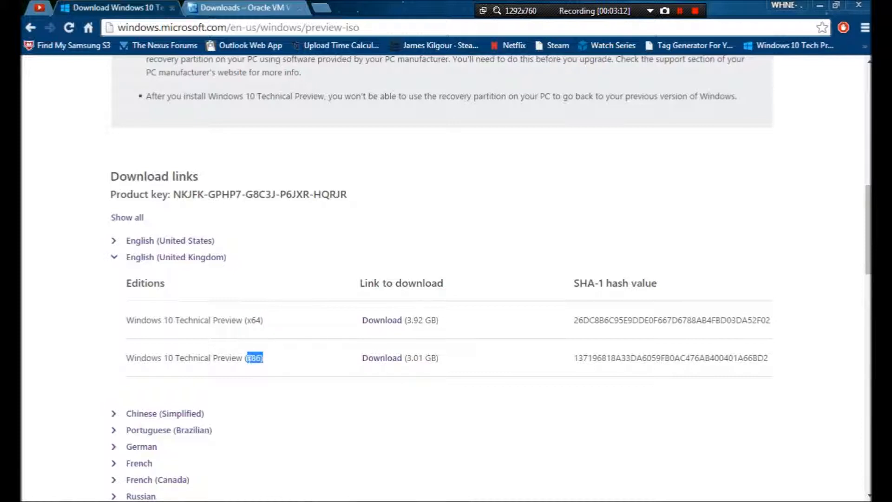
left_click(317, 321)
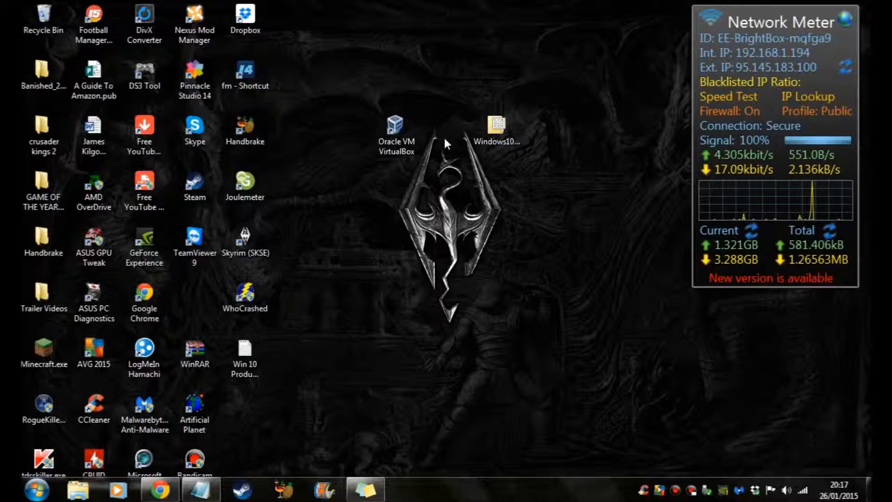
Locate the Windows 10 ISO on the desktop, then launch Oracle VM VirtualBox and start creating a new virtual machine
left_click(503, 124)
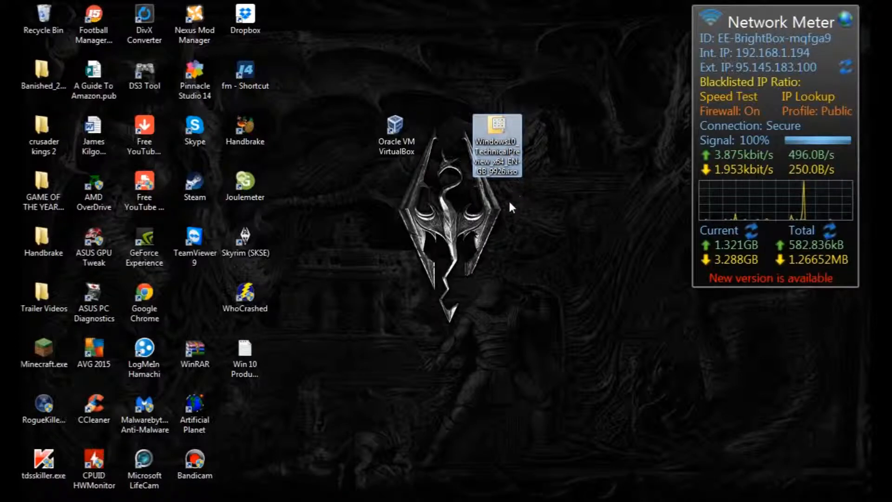
left_click(405, 122)
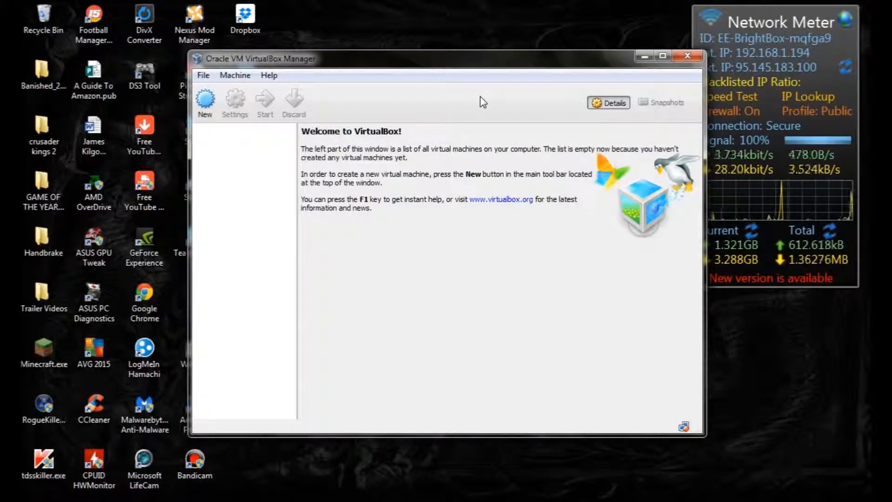
left_click(205, 100)
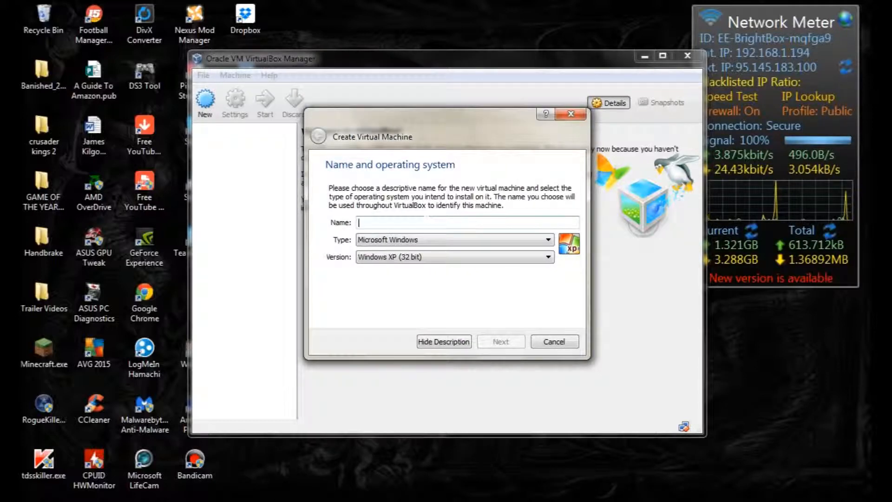
Name the new virtual machine "Windows 10 x64"
type("W")
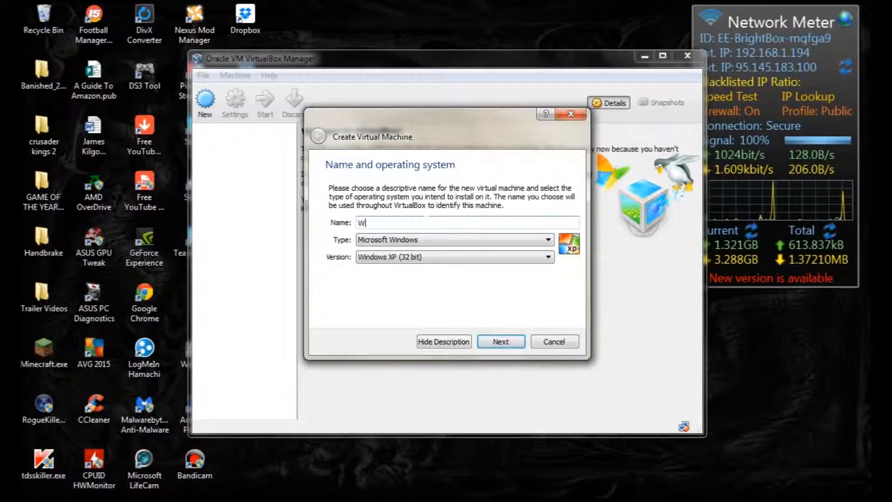
type("indows ")
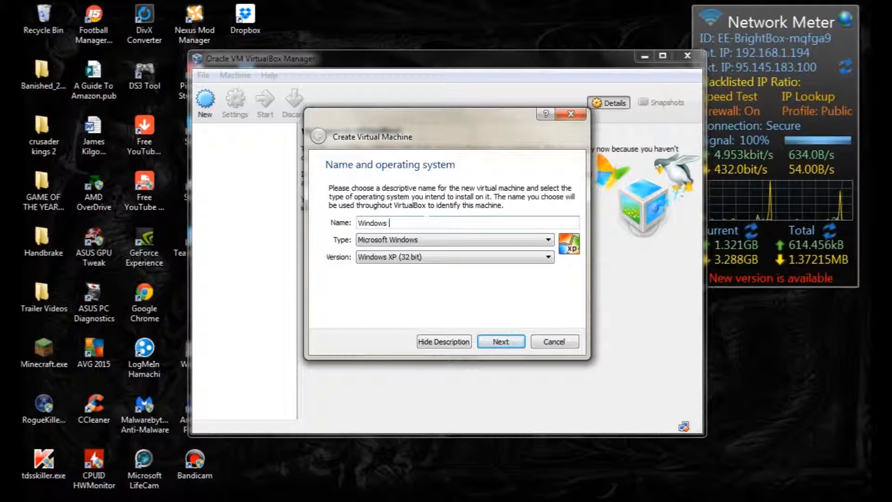
type("1")
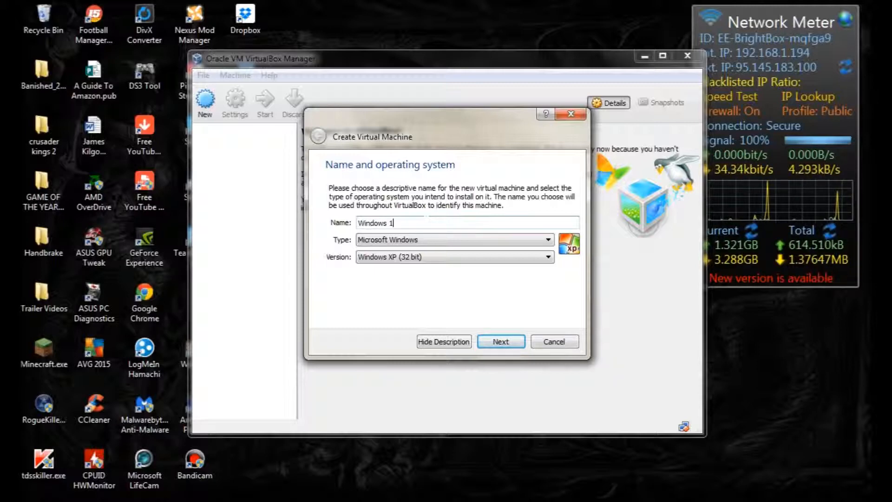
type("0 64X")
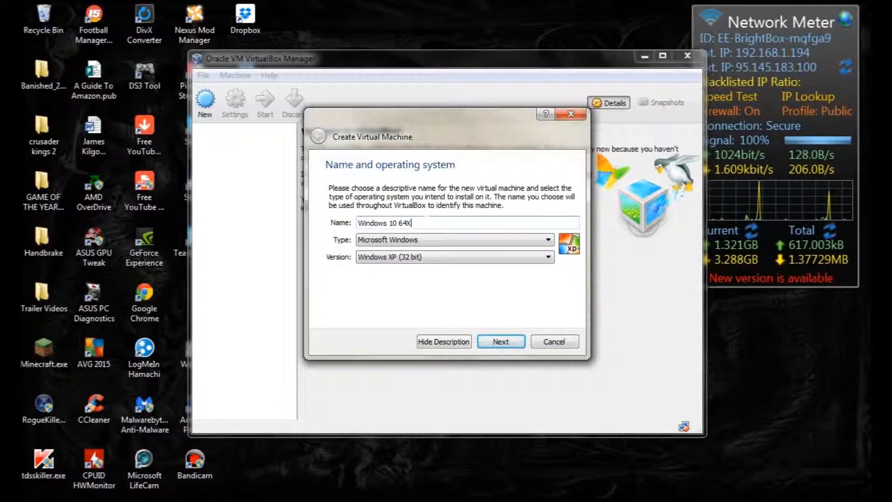
key("BackSpace")
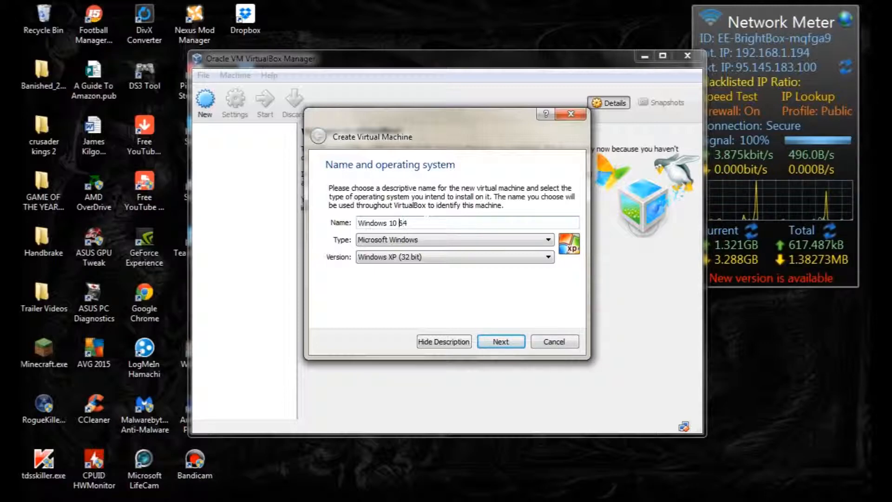
key("Left")
key("Left")
type("x")
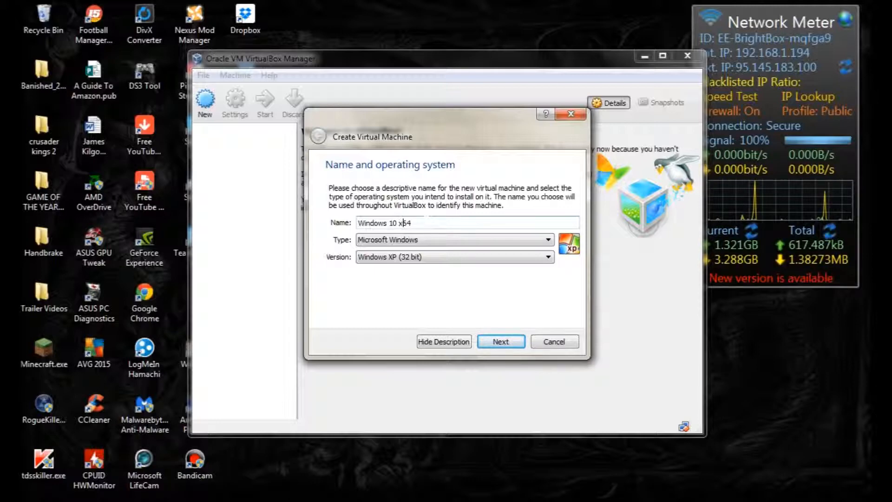
Keep Microsoft Windows as the operating system type, set the version to Windows 8.1 (32 bit), and continue to the memory size
left_click(451, 235)
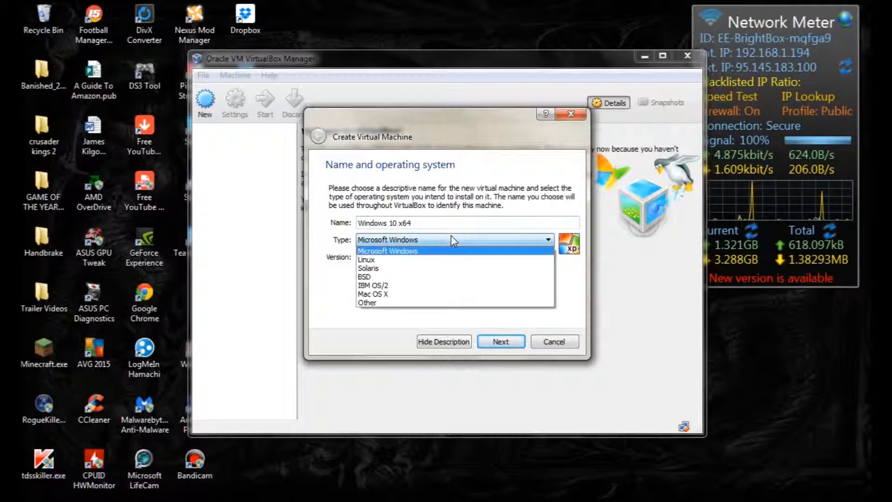
left_click(453, 240)
left_click(447, 256)
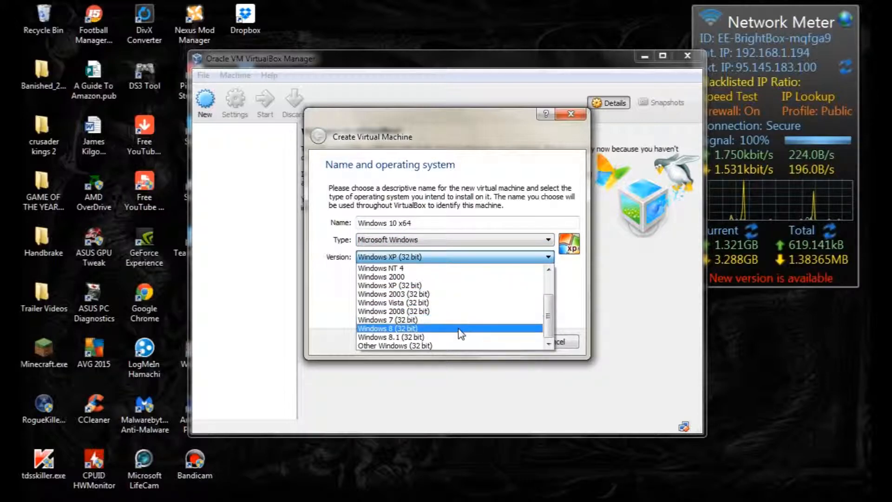
scroll(450, 346, "up", 2)
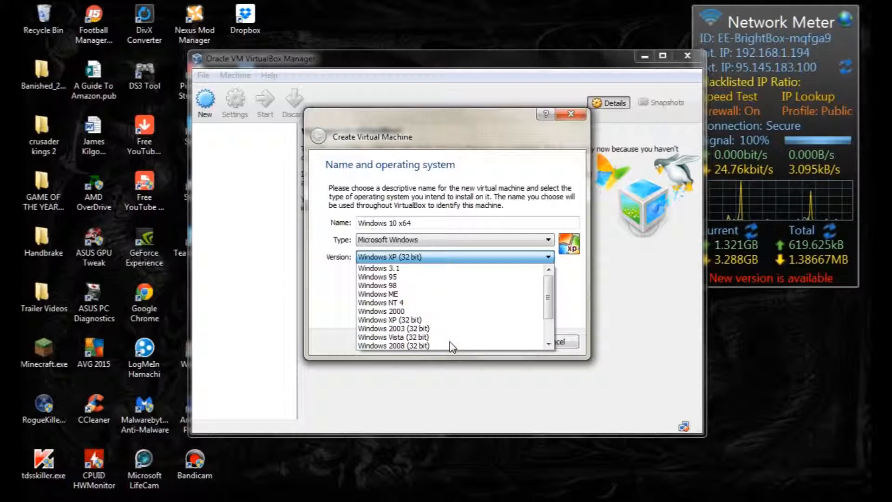
scroll(451, 346, "down", 1)
scroll(452, 346, "down", 1)
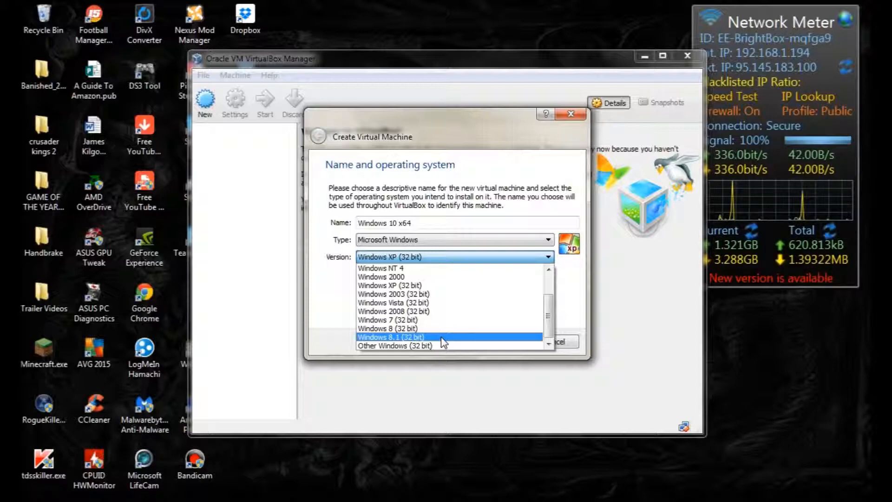
left_click(442, 336)
left_click(489, 342)
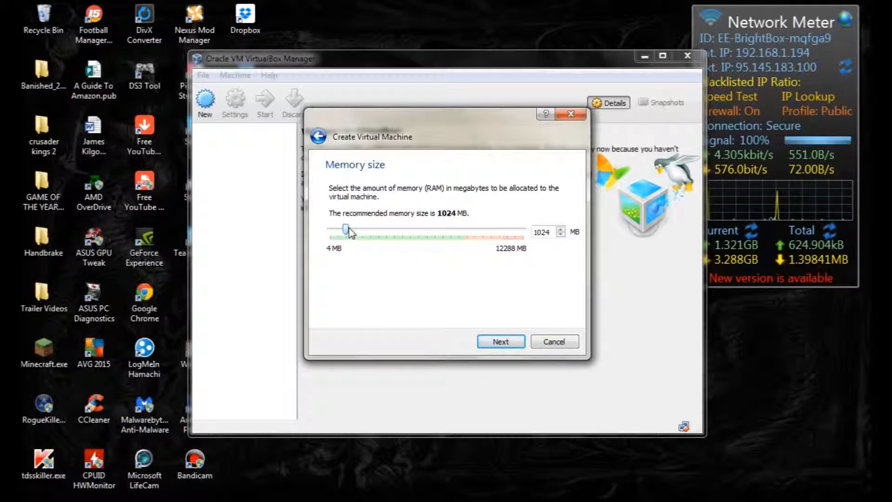
Allocate 5701 MB of memory to the new virtual machine and continue to the hard drive options
left_click_drag(348, 229, 356, 229)
left_click_drag(430, 228, 399, 230)
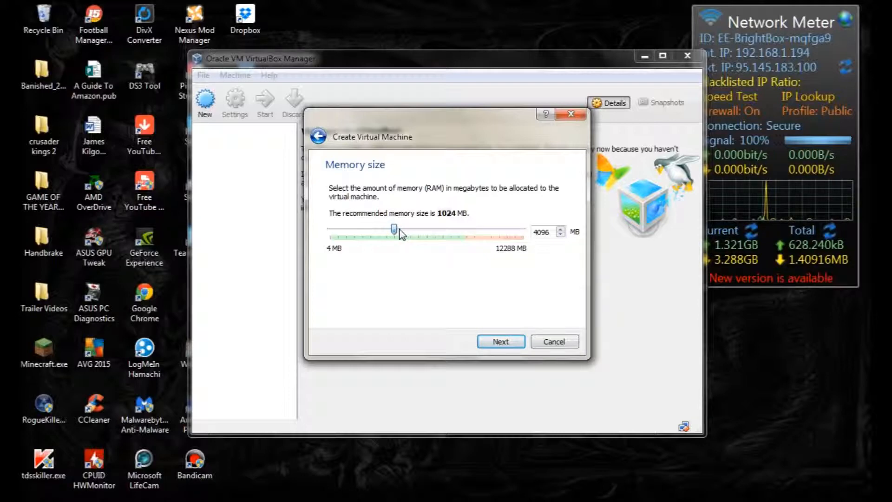
left_click_drag(399, 230, 421, 231)
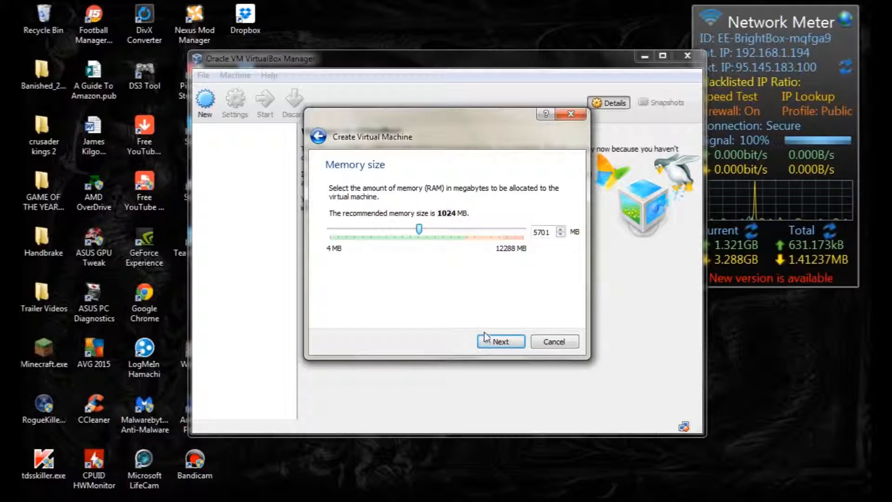
left_click(500, 343)
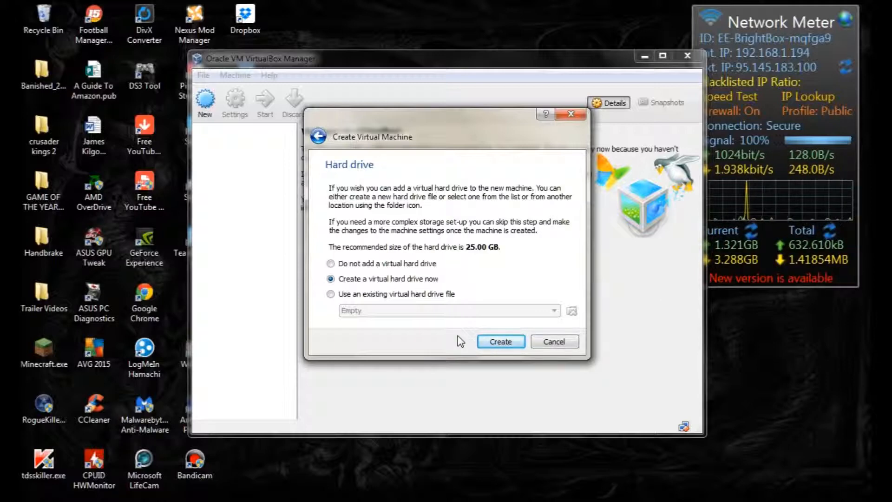
Create a new fixed-size VDI virtual hard drive of 45.97 GB for the Windows 10 x64 machine
left_click(490, 341)
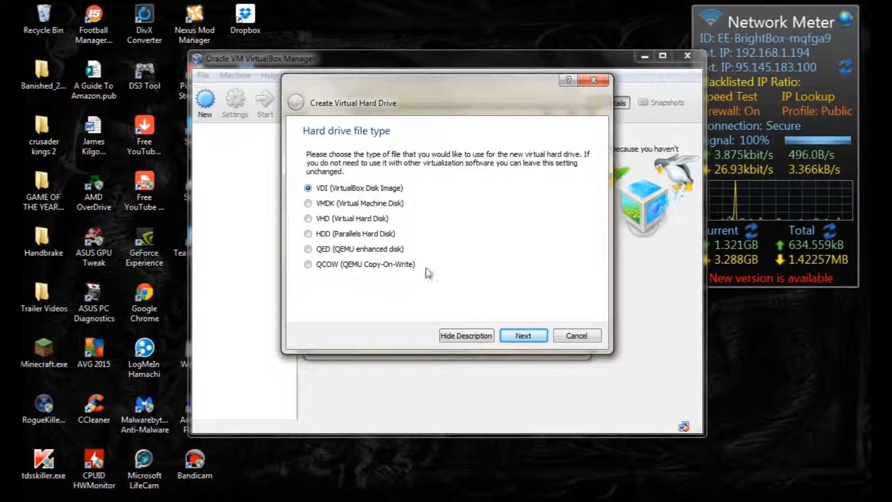
left_click(516, 335)
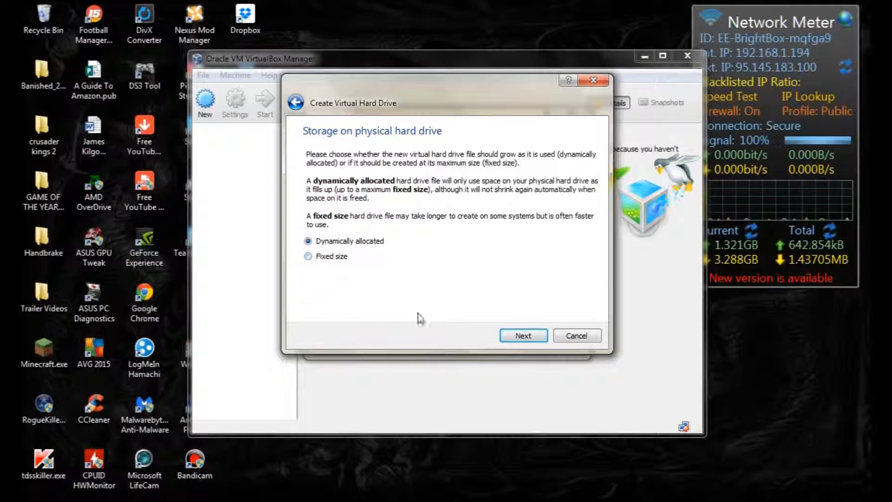
left_click(347, 258)
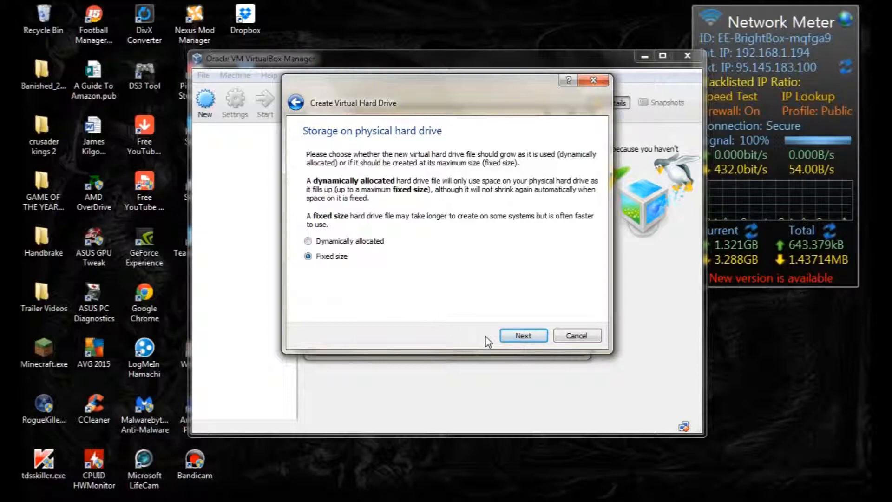
left_click(514, 338)
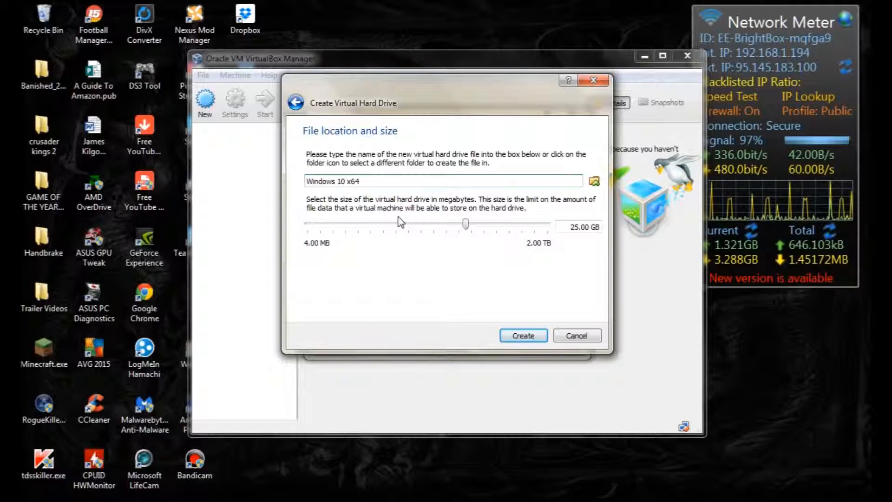
mouse_move(466, 228)
left_mouse_down()
mouse_move(550, 228)
mouse_move(477, 232)
left_mouse_up()
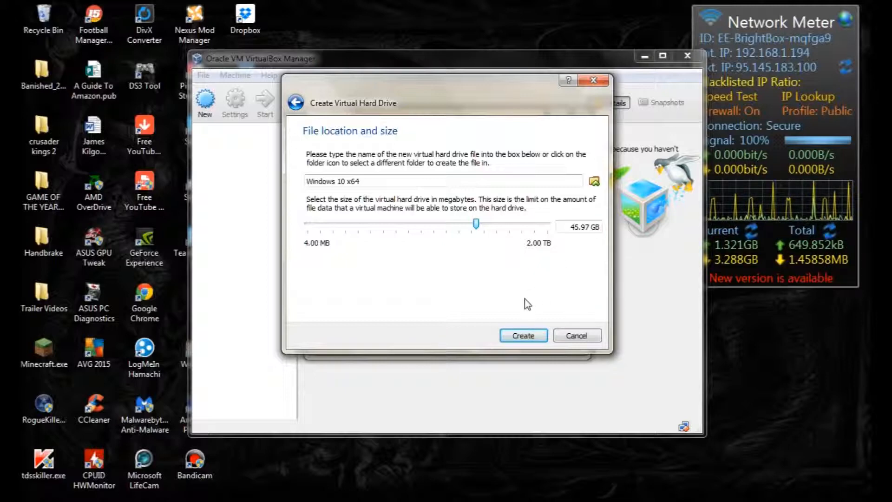
left_click(524, 336)
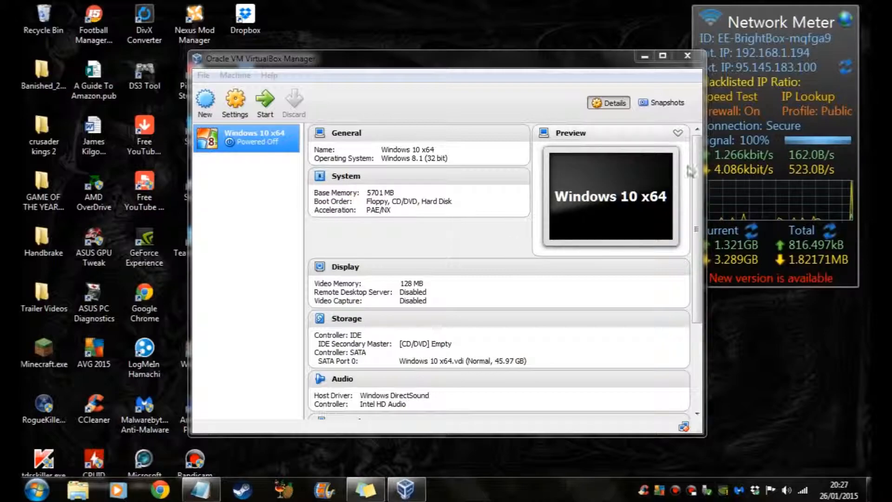
Maximize the VirtualBox Manager window and review the details of the Windows 10 x64 machine
left_click(662, 55)
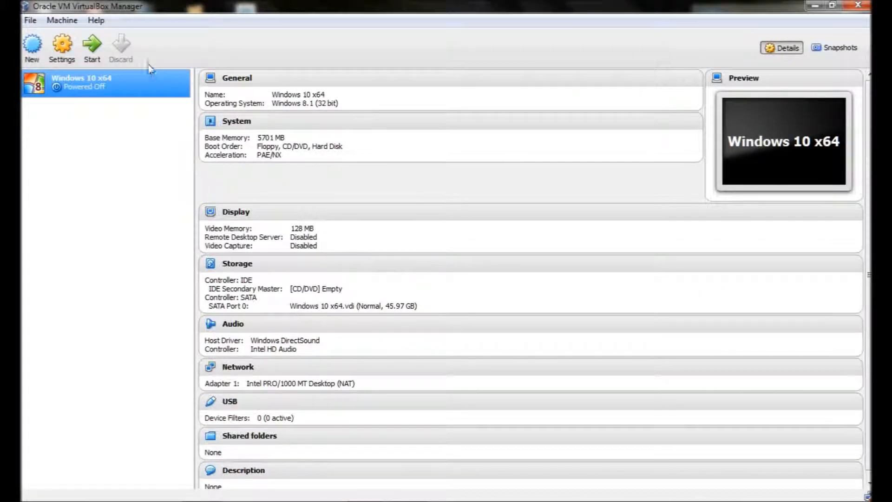
left_click(692, 78)
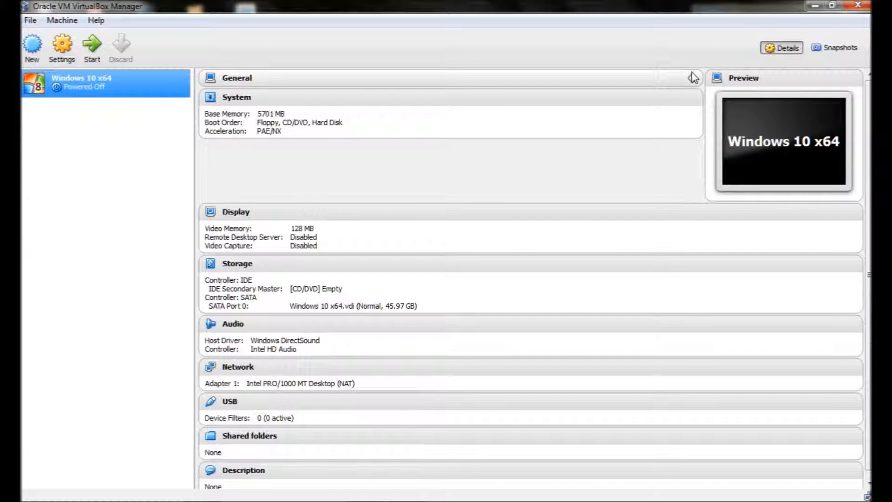
scroll(580, 183, "down", 1)
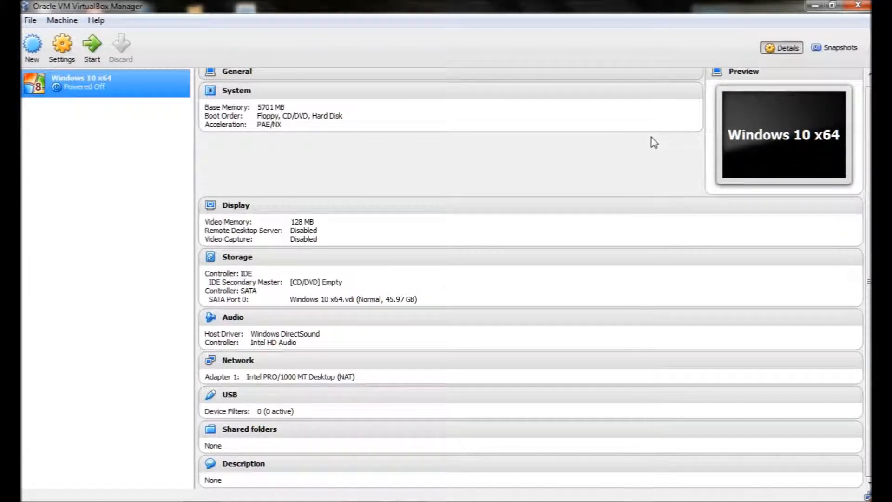
scroll(641, 153, "up", 1)
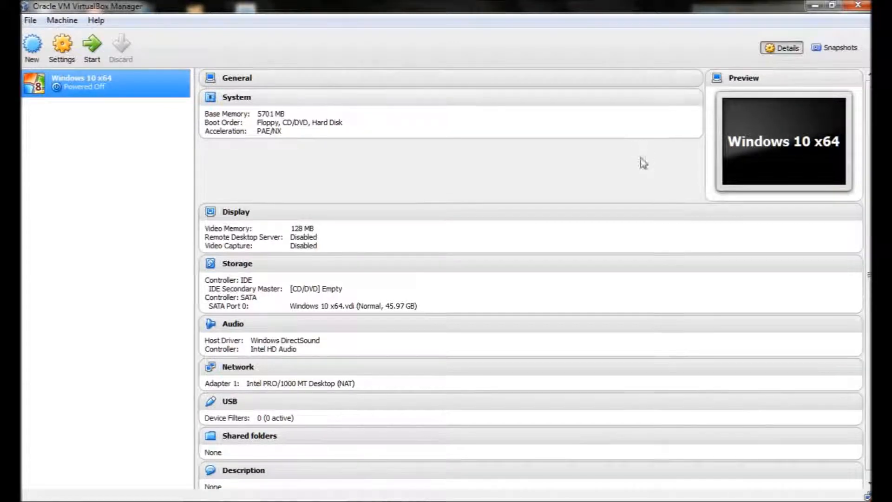
left_click(691, 81)
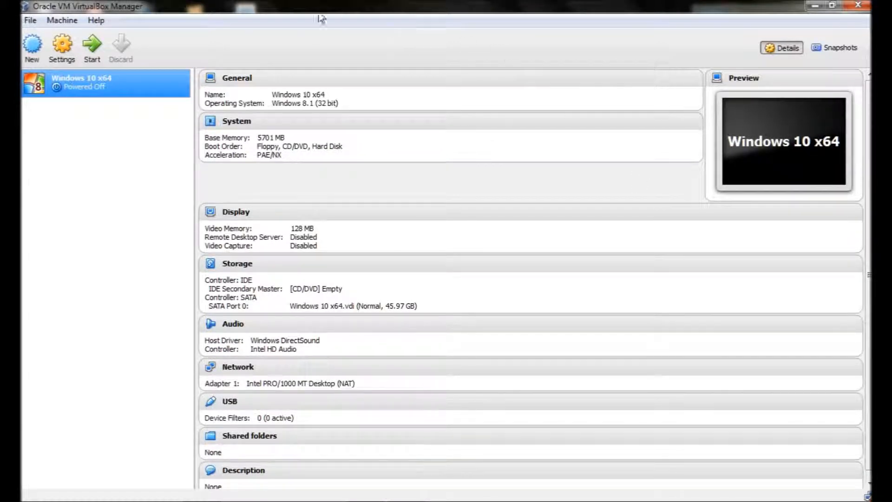
Open the Windows 10 x64 machine's settings and examine its advanced general, motherboard and processor options
left_click(66, 53)
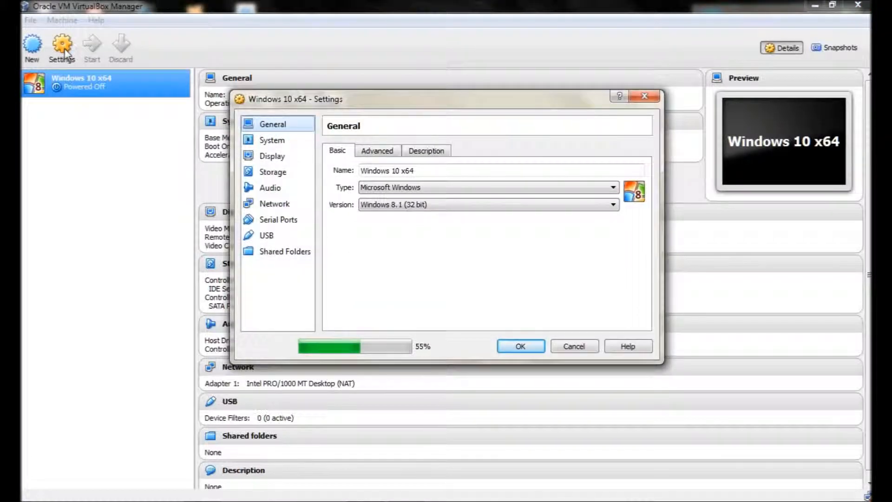
left_click(383, 154)
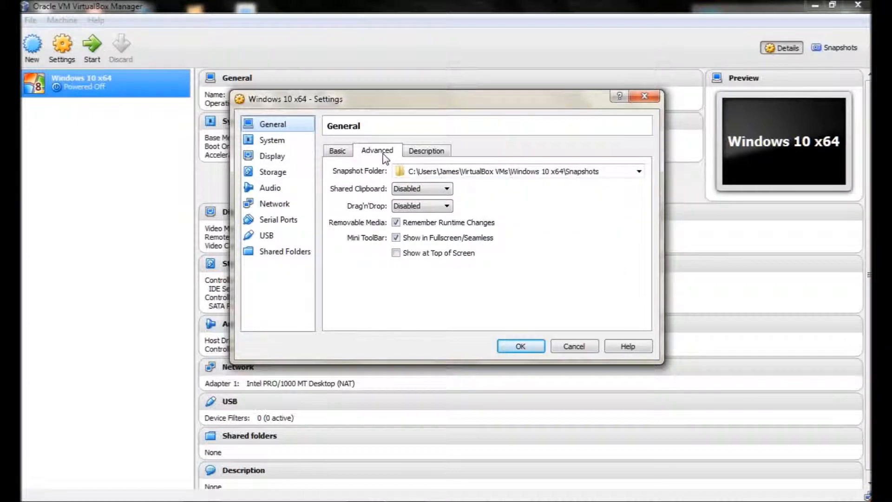
left_click(270, 141)
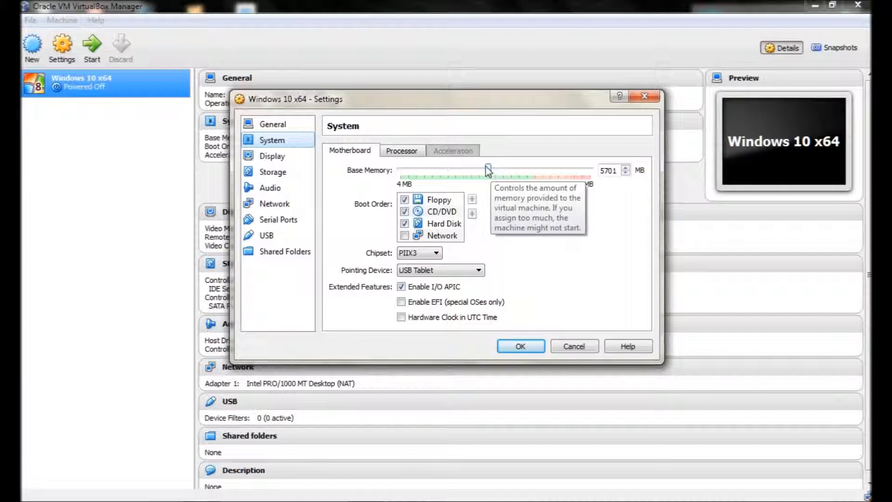
left_click(396, 152)
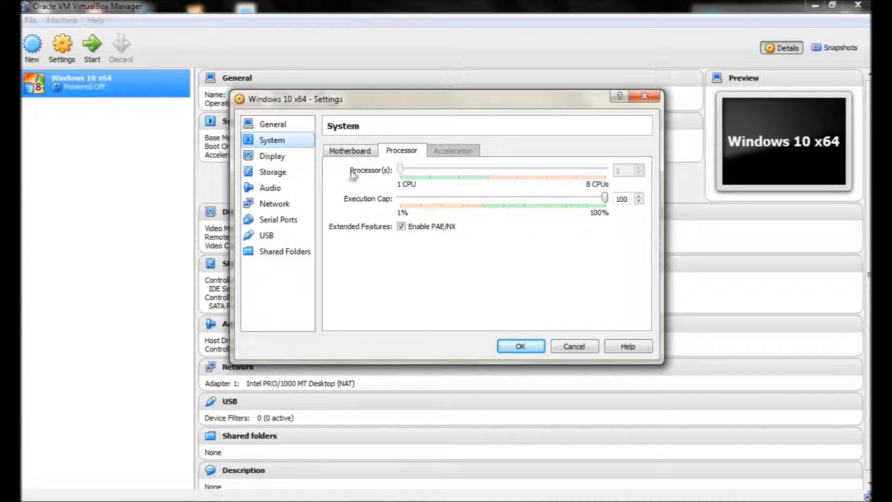
left_click(351, 151)
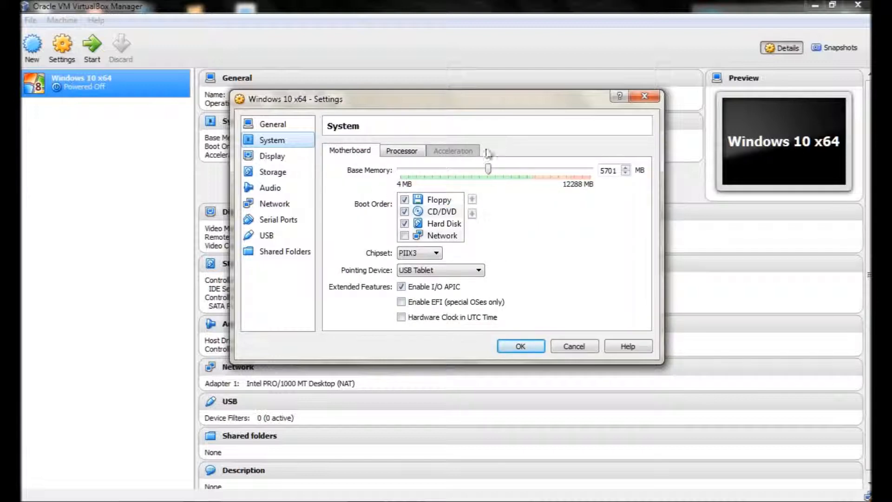
left_click(395, 153)
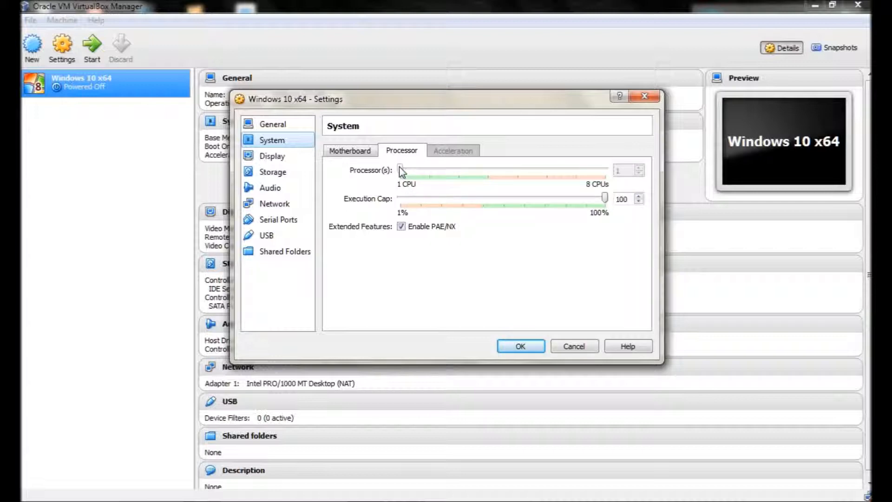
left_click(378, 154)
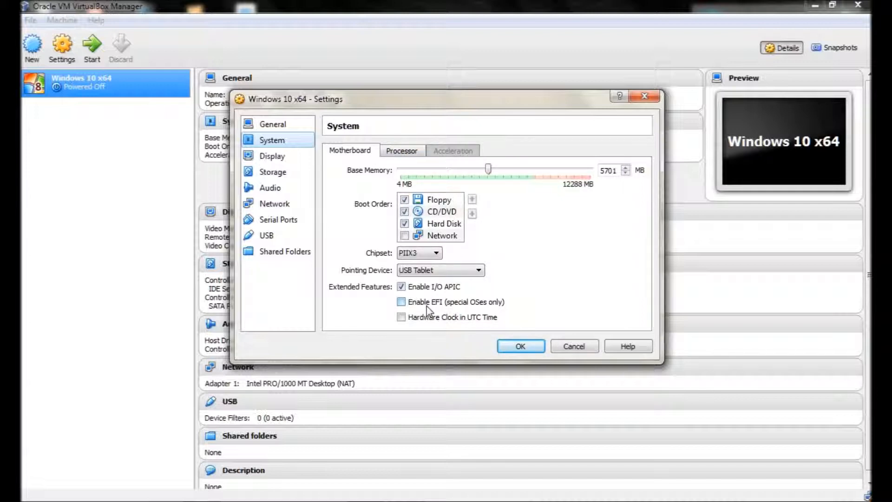
Try the Enable EFI option in the machine's motherboard settings and switch it back off
mouse_move(428, 305)
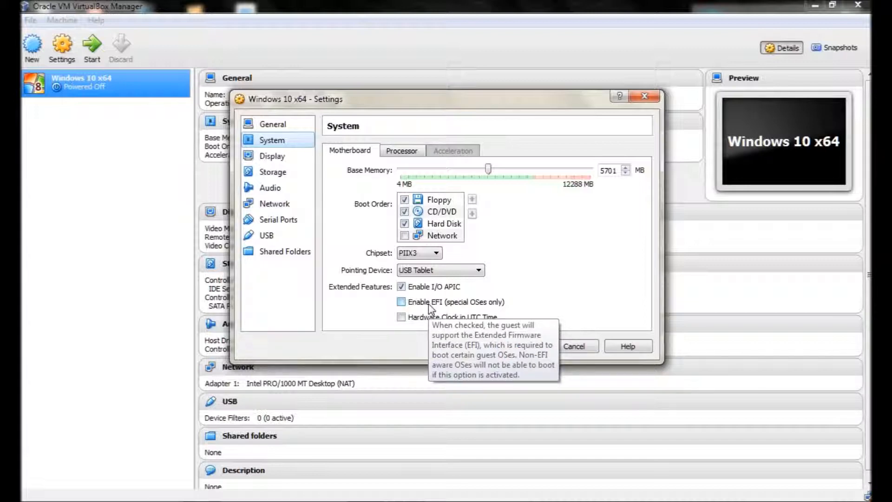
left_click(469, 301)
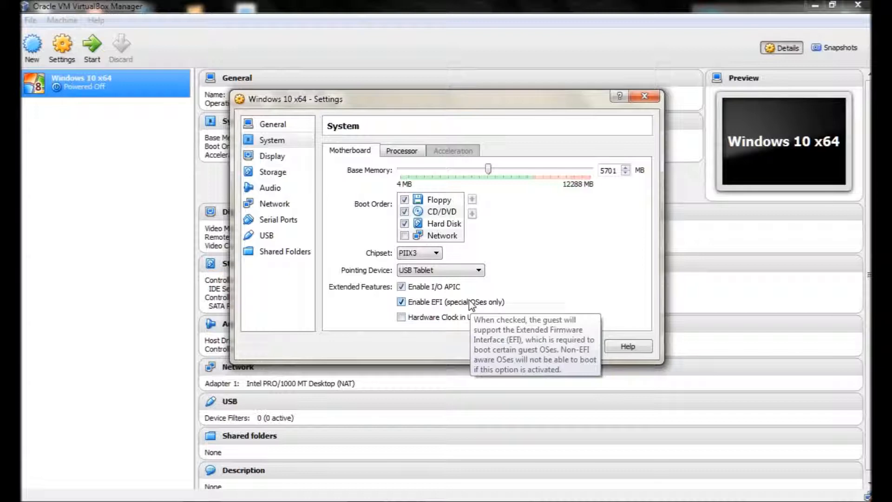
left_click(401, 303)
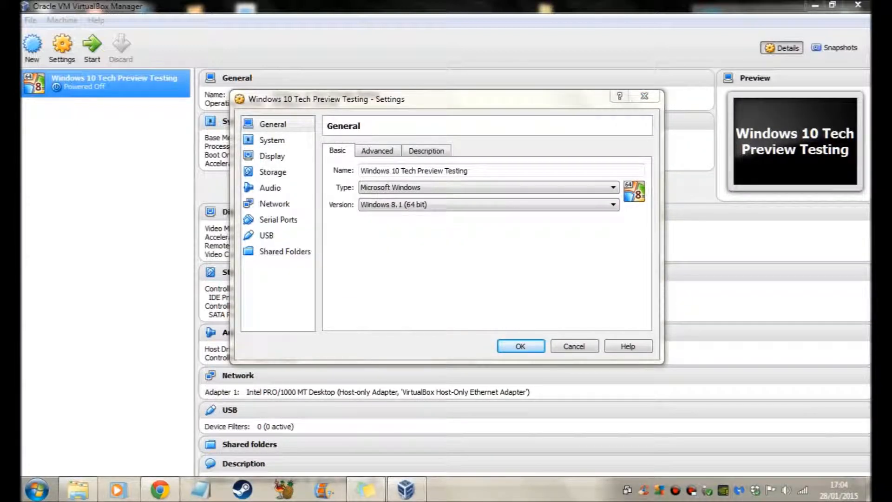
Examine the general and motherboard settings of the Windows 10 Tech Preview Testing machine, including the available pointing device types
left_click(425, 335)
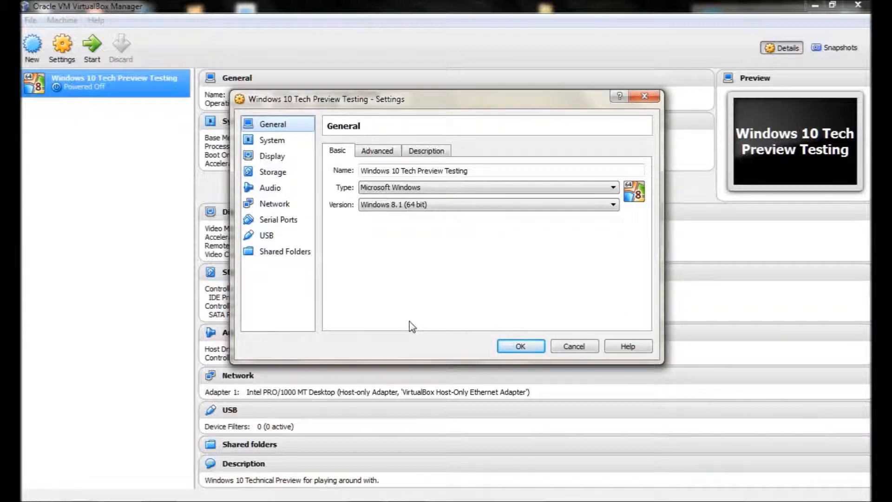
left_click(380, 152)
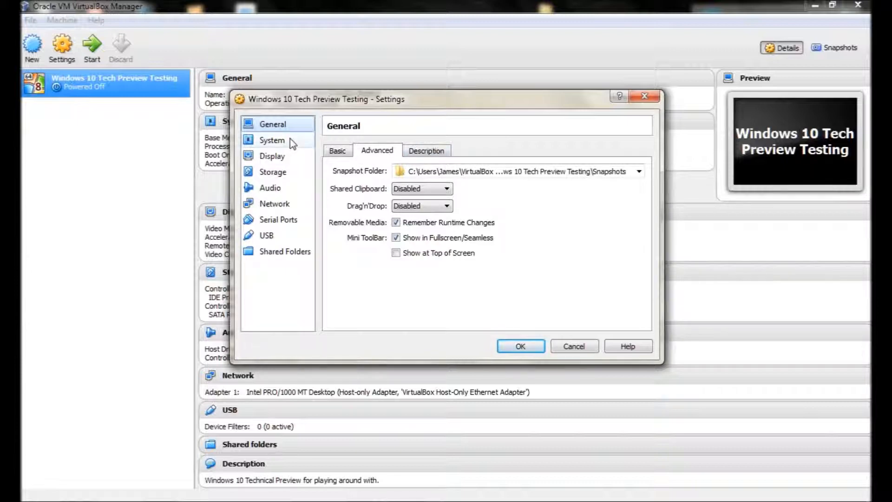
left_click(338, 152)
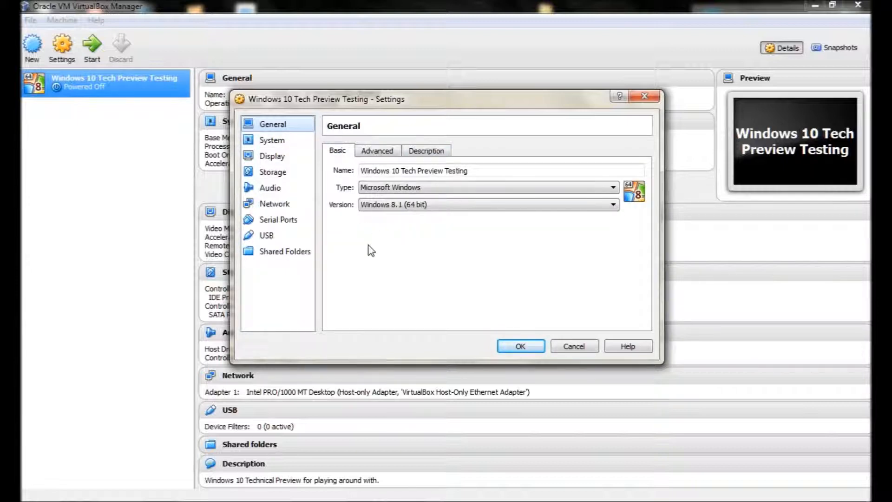
left_click(289, 142)
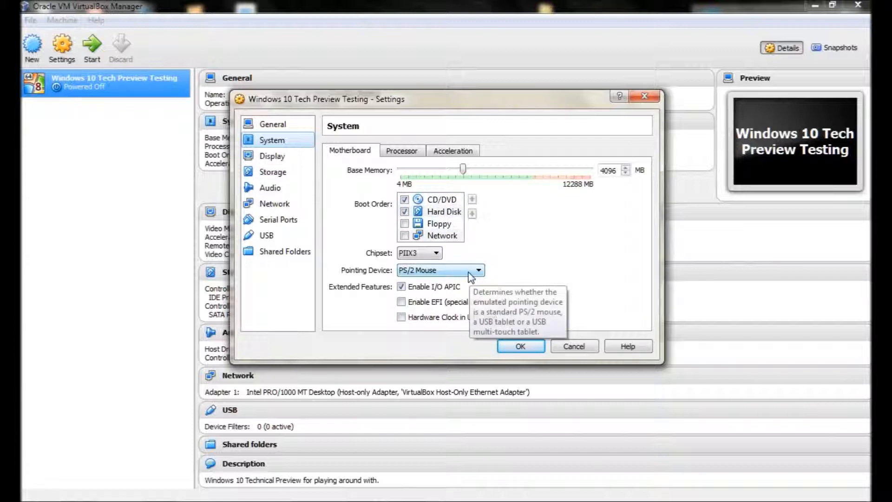
left_click(468, 272)
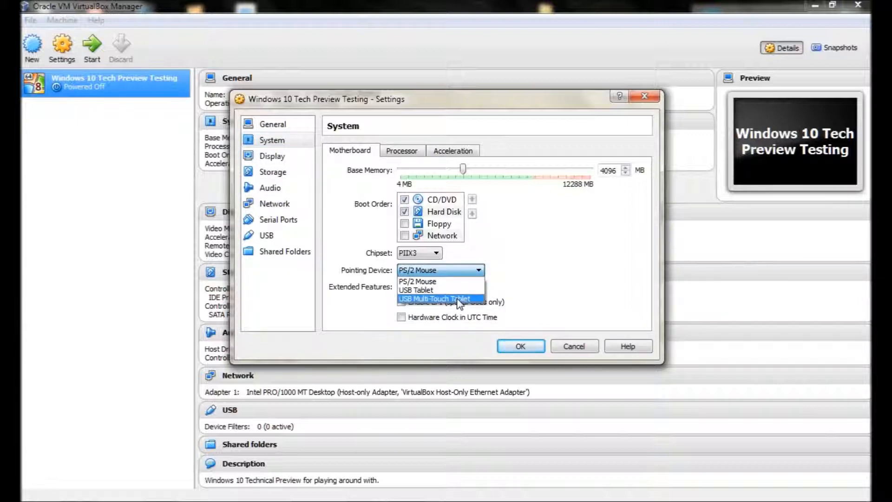
left_click(352, 232)
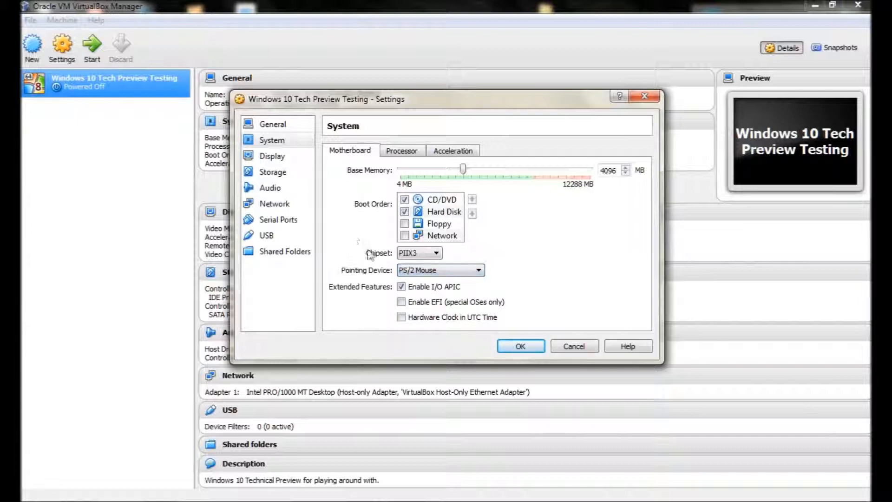
Examine the machine's processor, acceleration, video, remote display and video capture settings
left_click(399, 150)
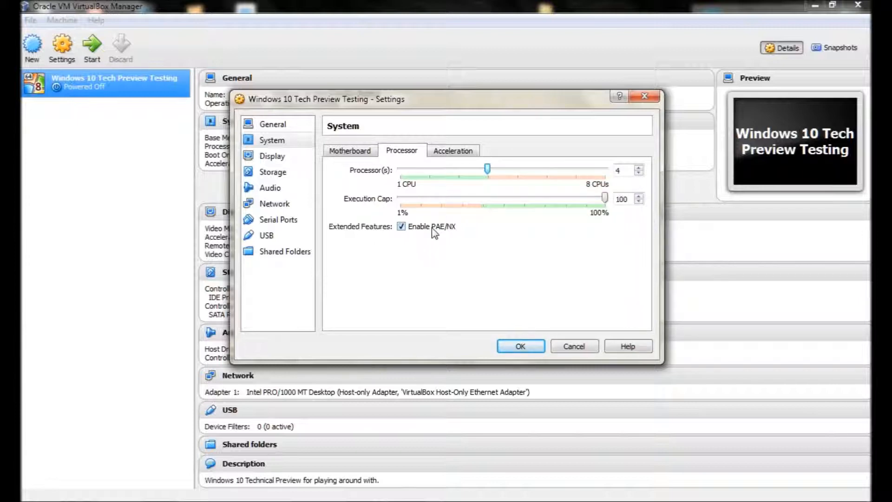
left_click(434, 152)
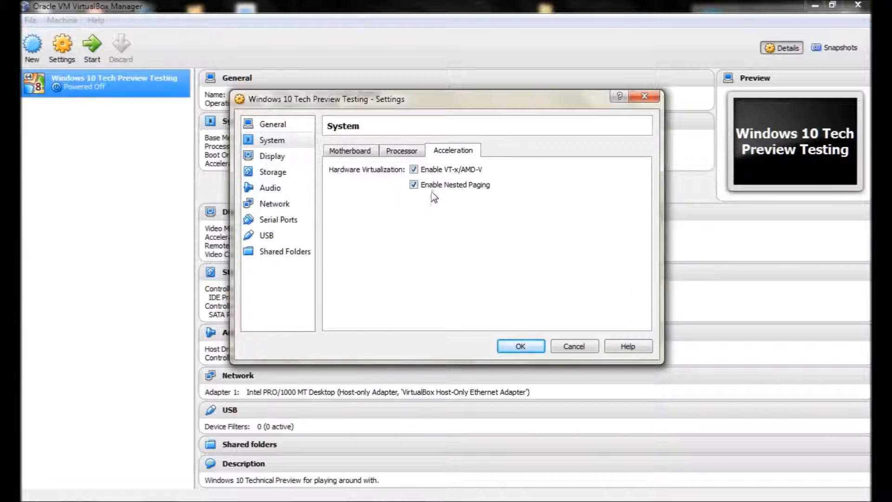
left_click(278, 161)
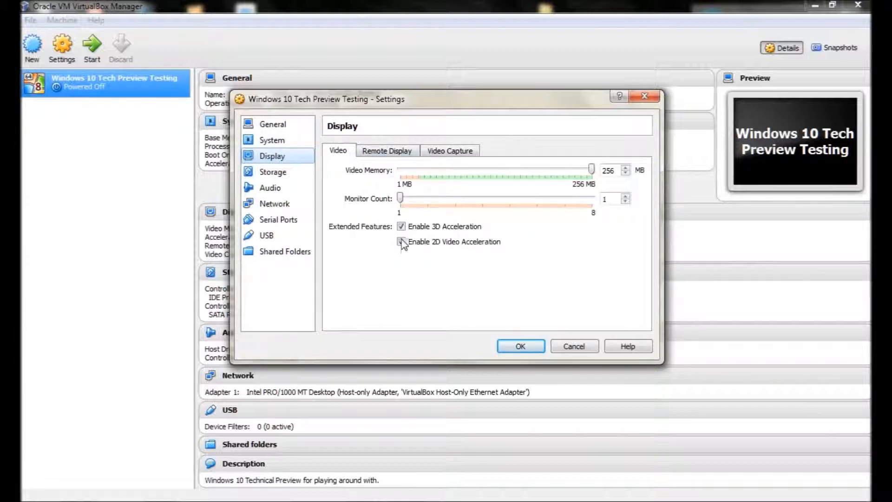
left_click(376, 155)
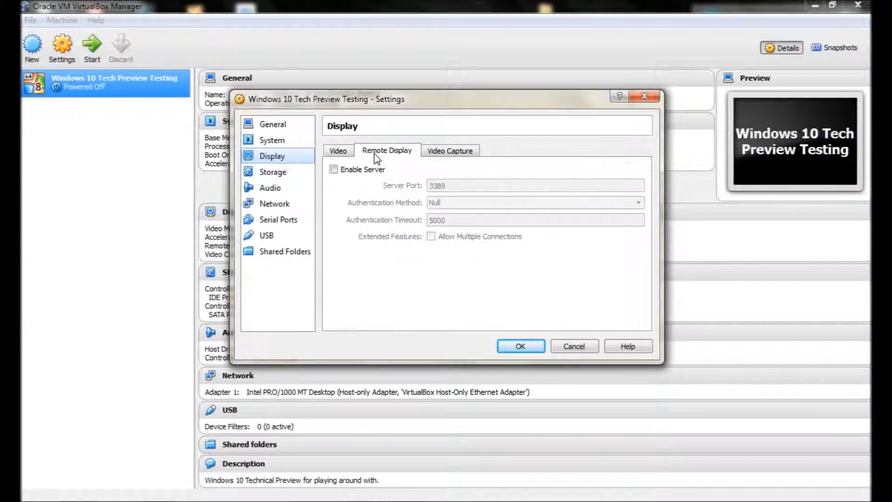
left_click(460, 152)
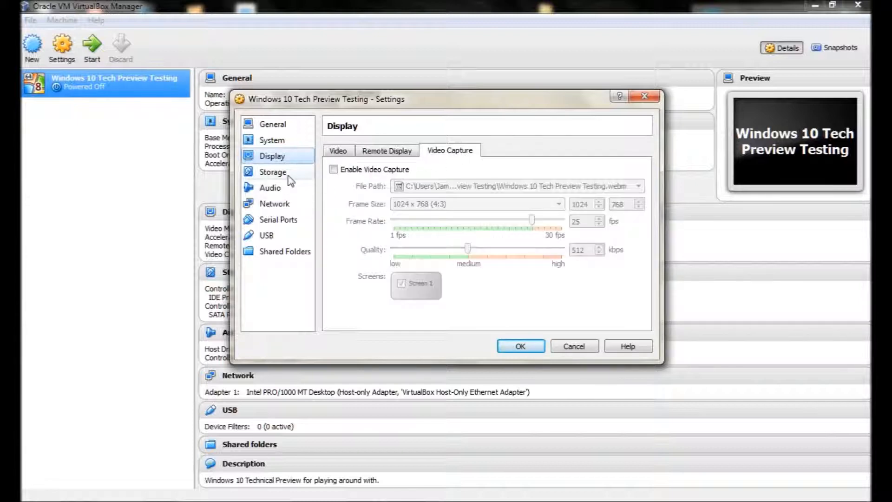
left_click(347, 152)
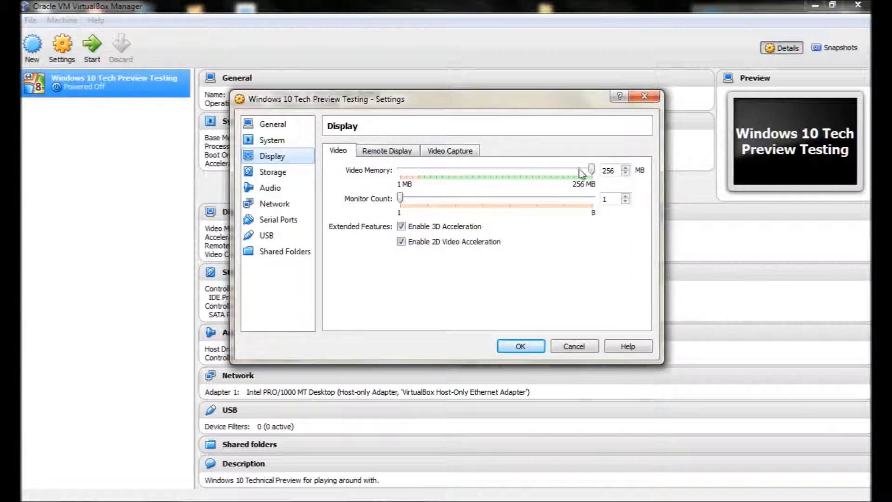
Examine the storage settings of the Windows 10 ISO drive, including its drive slots and disk file chooser, keeping the current image
left_click(278, 175)
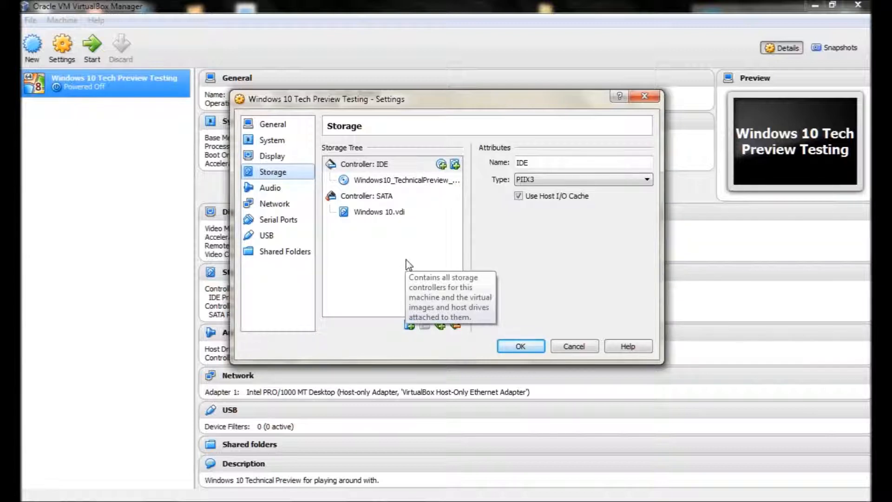
left_click(379, 181)
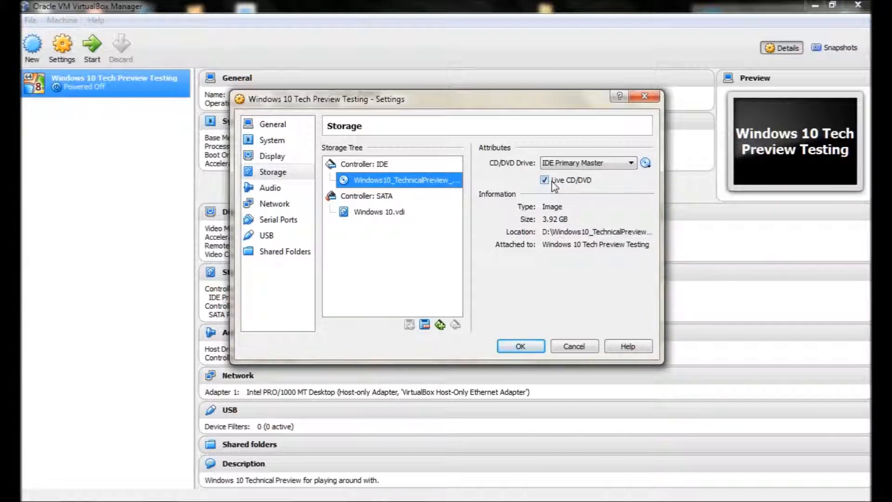
left_click(609, 171)
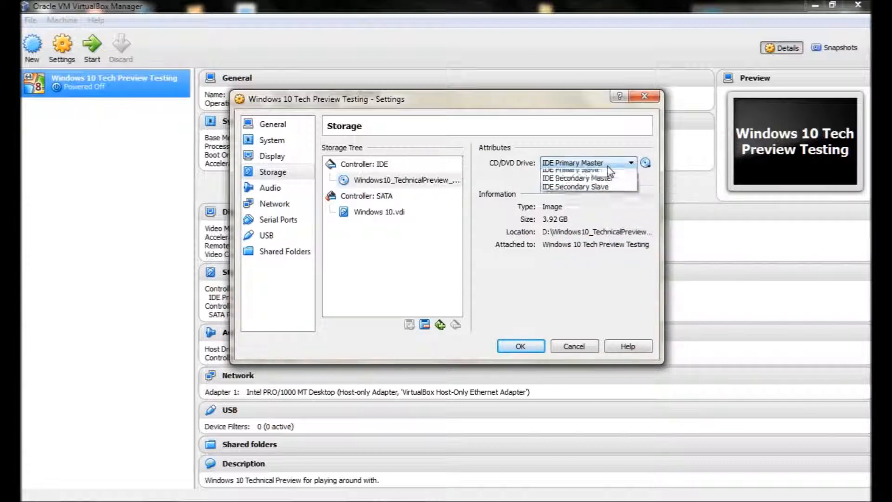
left_click(644, 188)
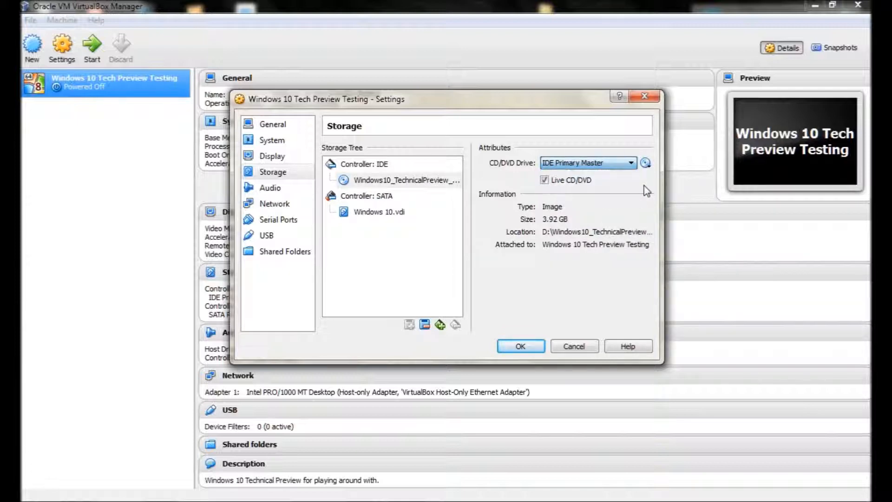
left_click(646, 164)
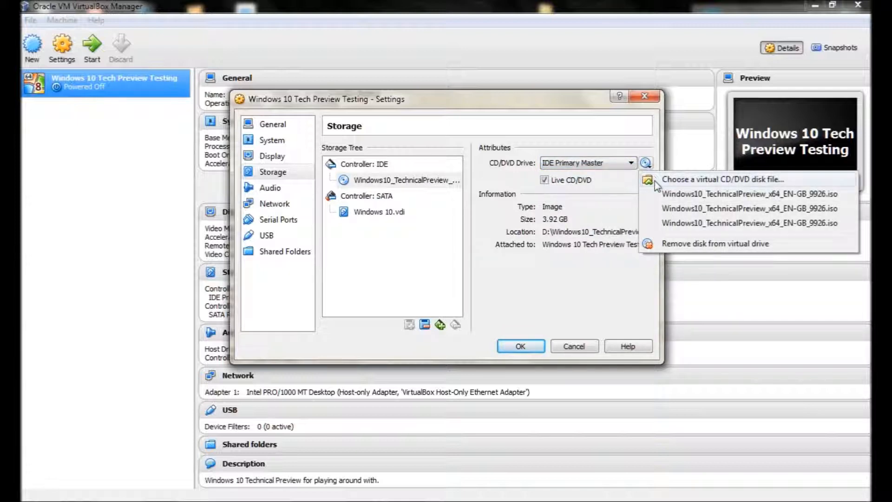
left_click(652, 180)
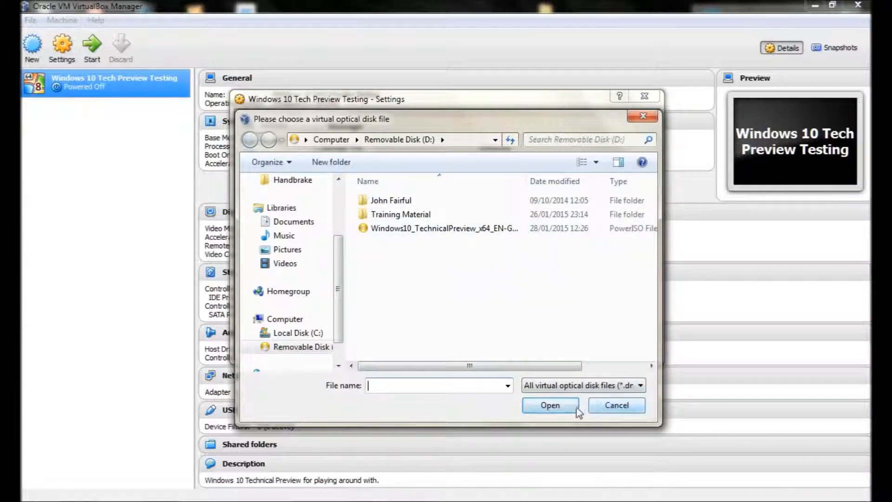
left_click(606, 408)
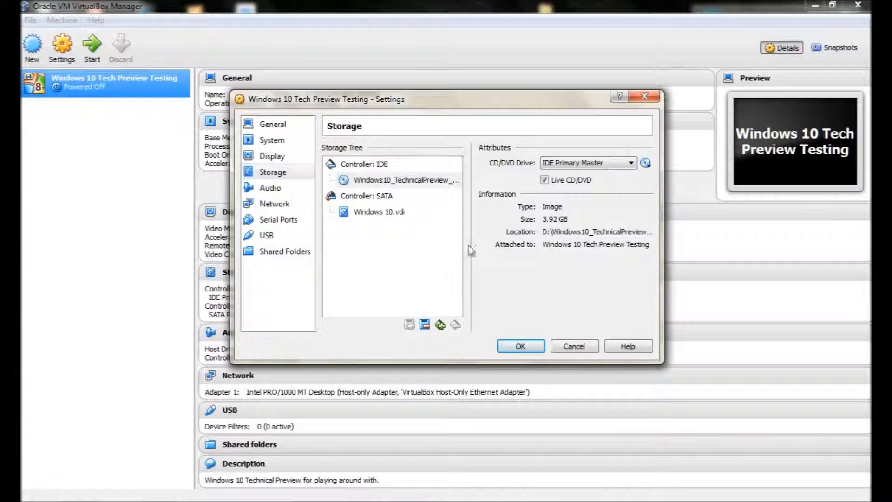
Check the machine's audio and network adapter settings and close the settings with OK
left_click(292, 191)
left_click(290, 207)
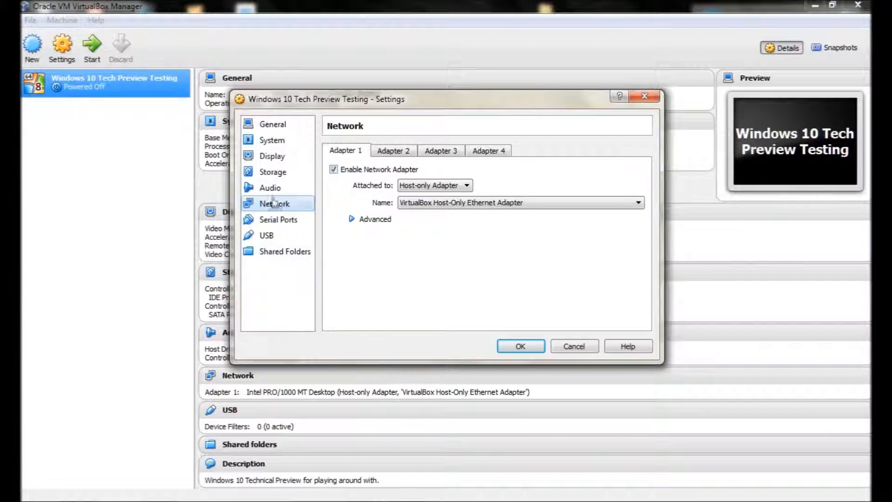
left_click(520, 346)
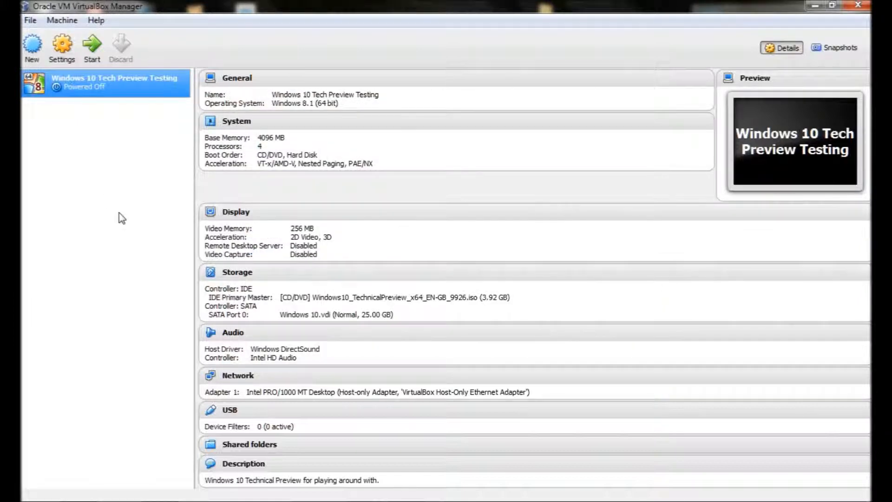
Start the Windows 10 Tech Preview Testing machine and begin installing Windows with the English (United Kingdom) language and keyboard options
left_click(93, 48)
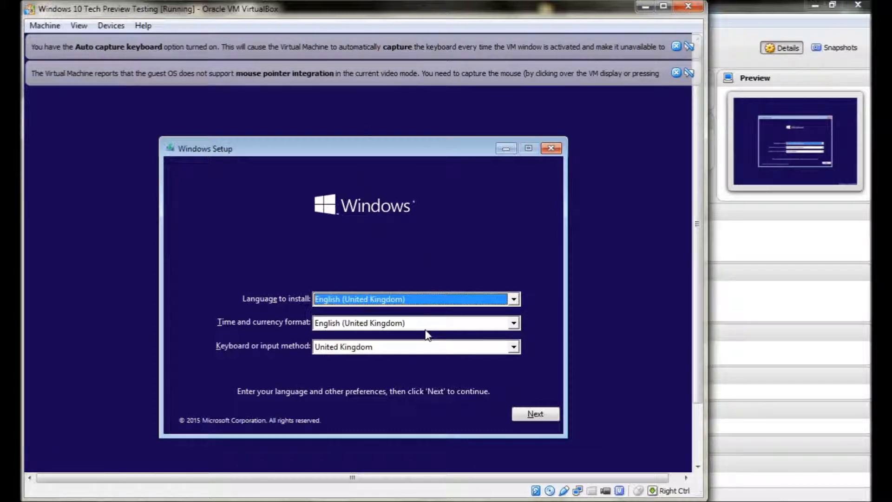
left_click(528, 414)
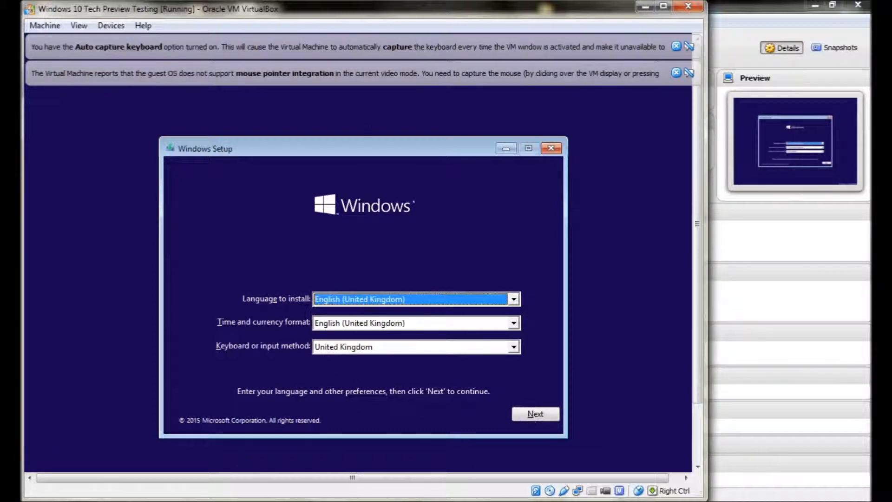
left_click(556, 418)
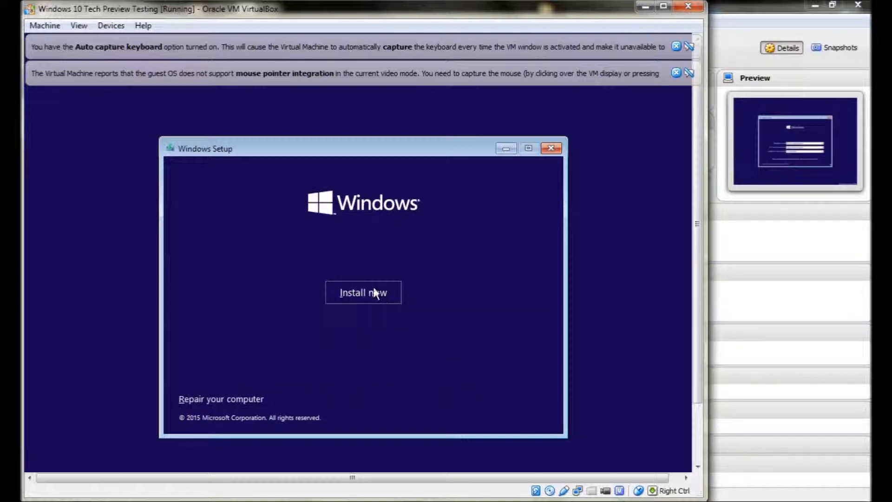
left_click(374, 292)
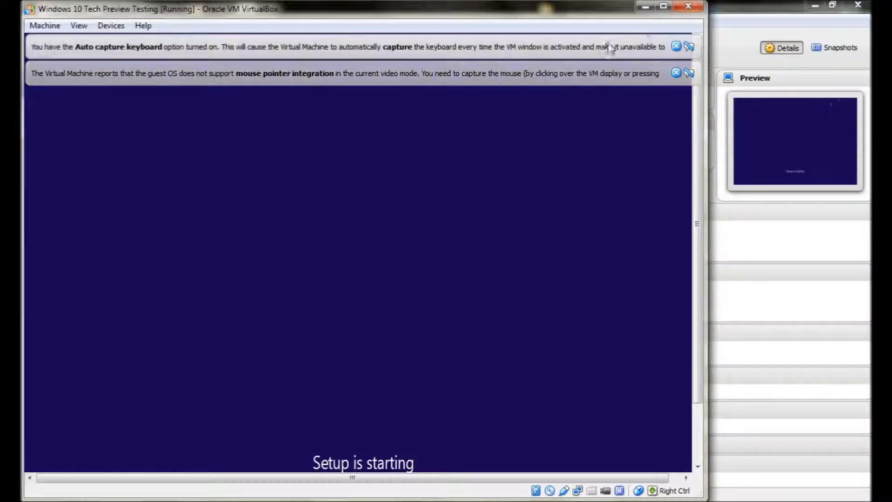
Expand the Auto capture keyboard notice, maximize the virtual machine window and dismiss that notice
left_click(636, 44)
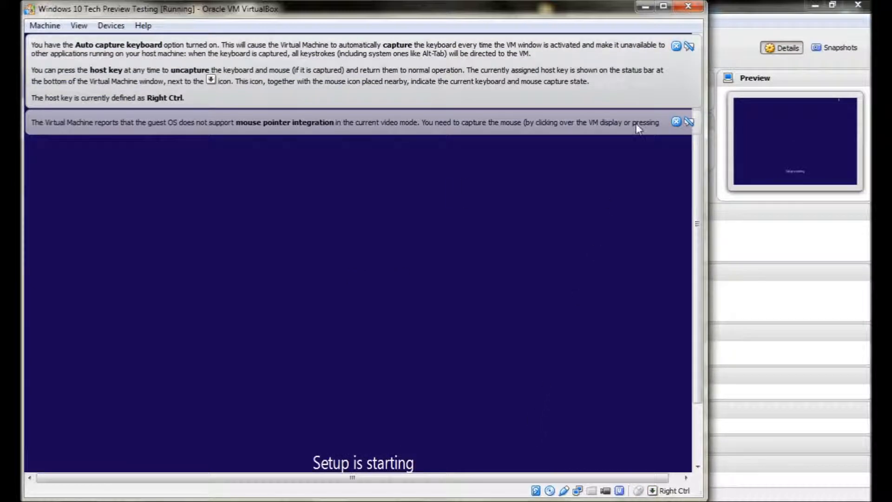
left_click(663, 5)
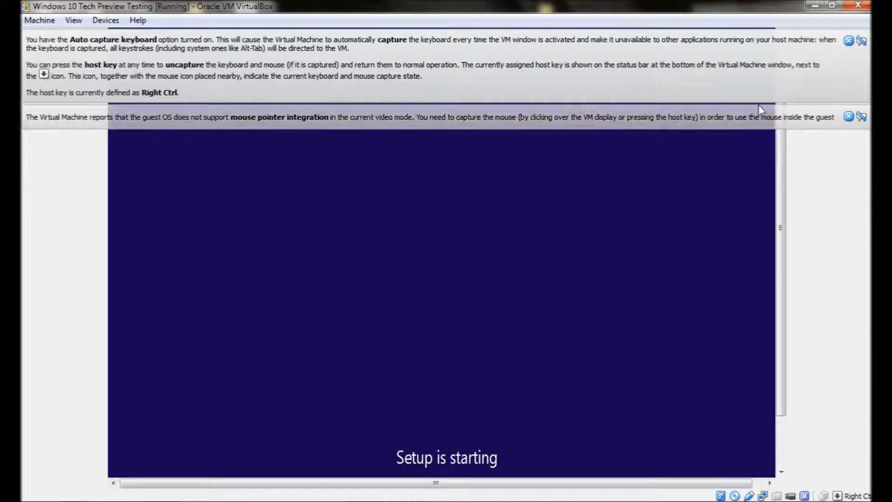
left_click(848, 40)
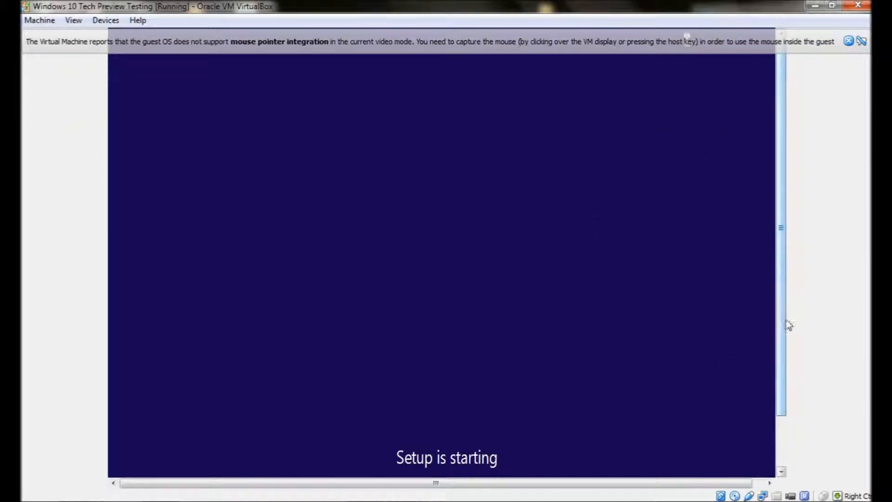
mouse_move(781, 320)
left_mouse_down()
mouse_move(778, 373)
mouse_move(789, 317)
left_mouse_up()
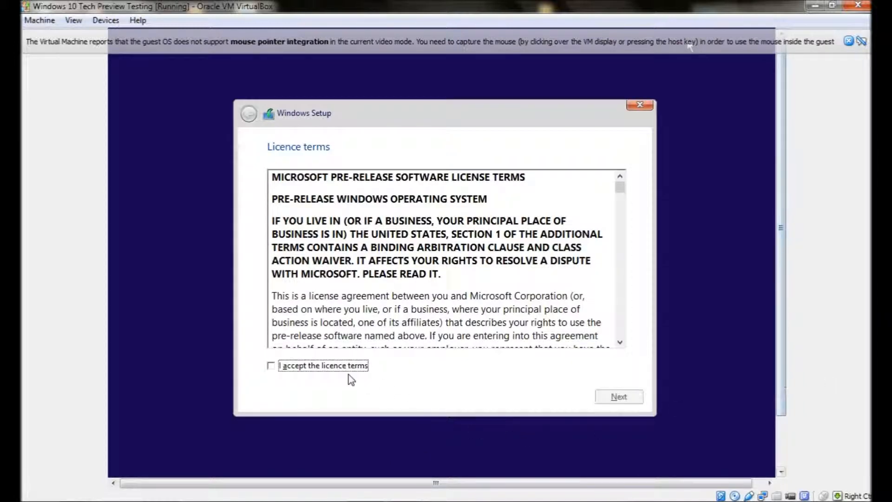
Accept the licence terms and start a custom Windows-only installation on Drive 0 Unallocated Space
left_click(272, 366)
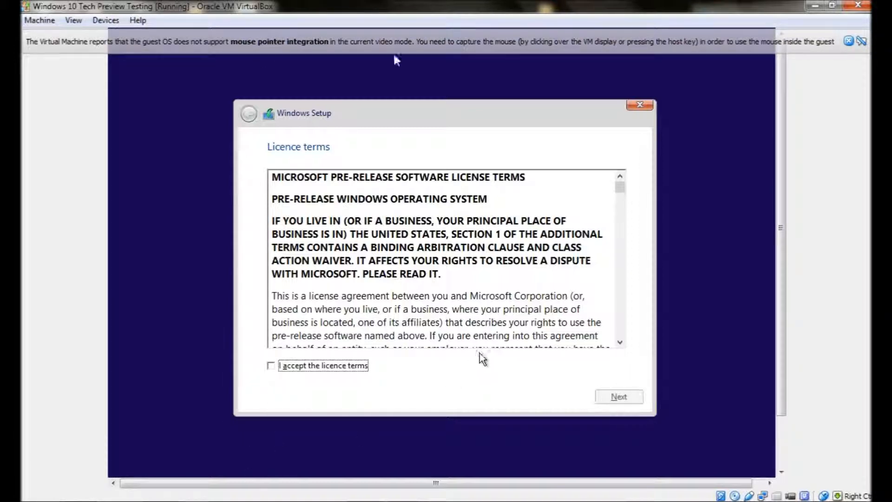
left_click(272, 368)
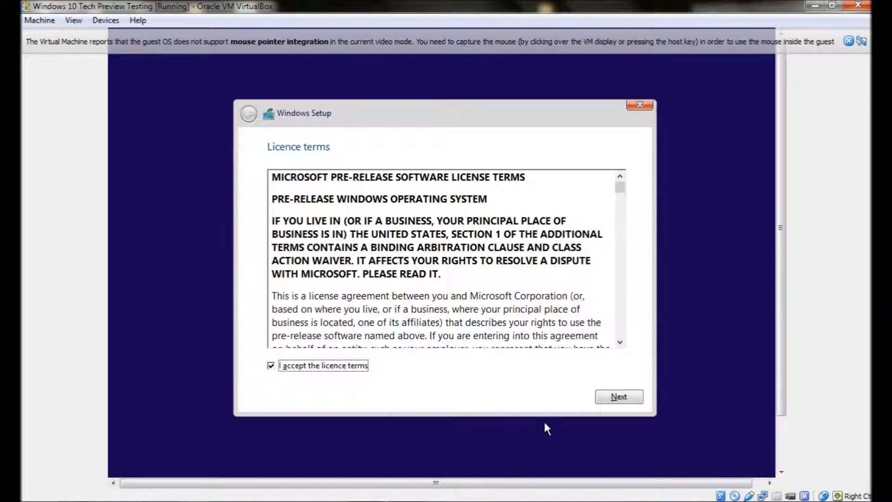
left_click(621, 398)
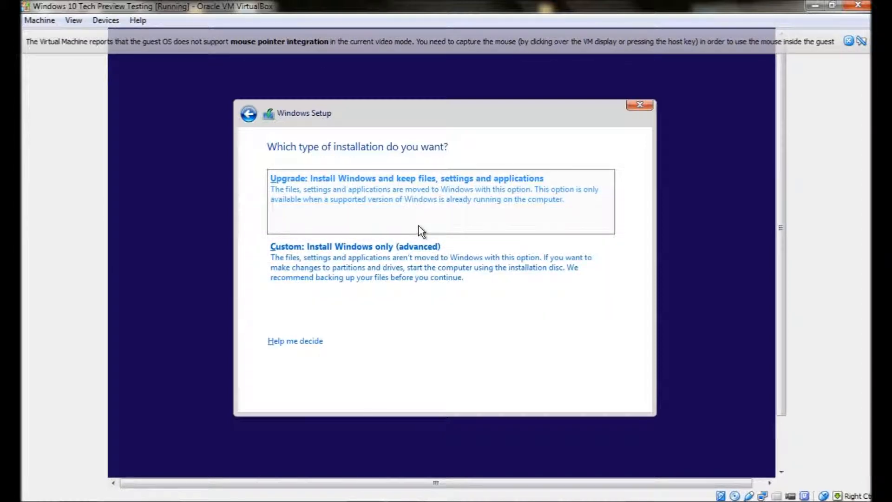
left_click(411, 245)
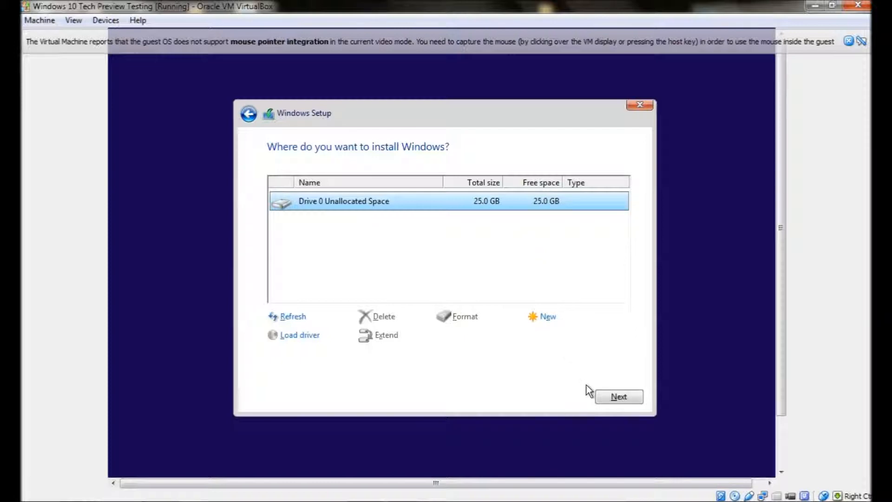
left_click(604, 396)
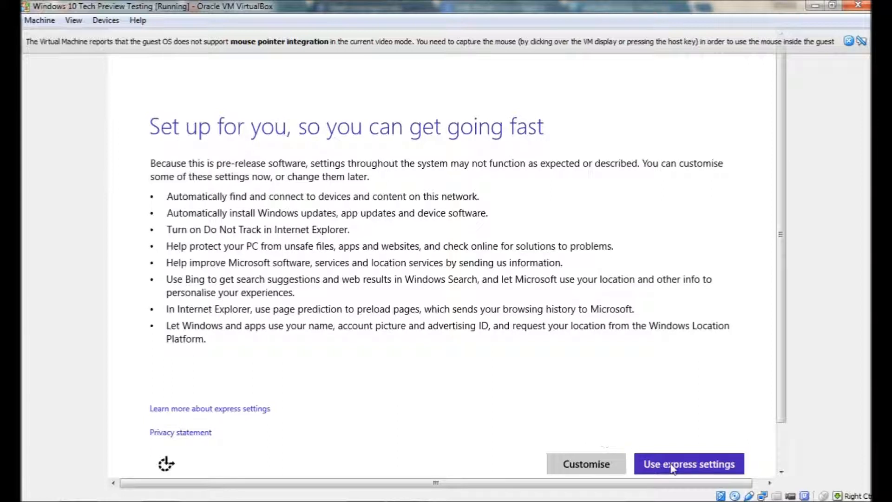
Apply the express settings and choose to create a local account
left_click(670, 465)
left_click(648, 463)
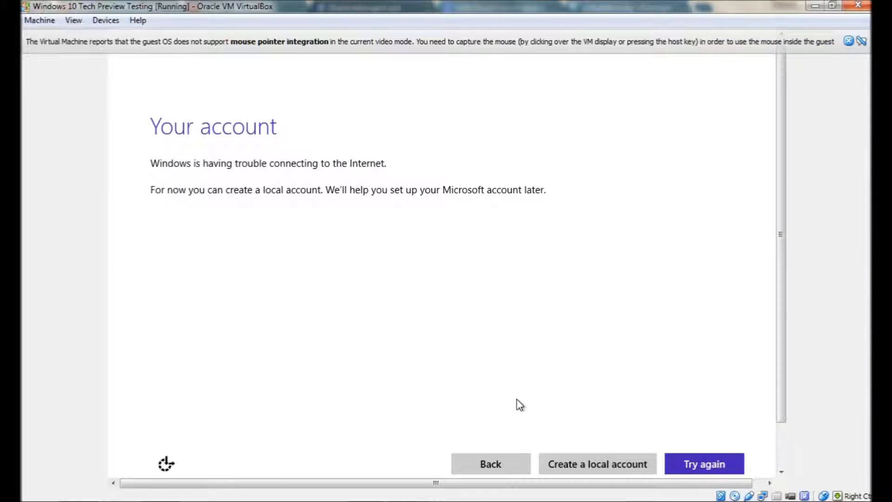
left_click(570, 460)
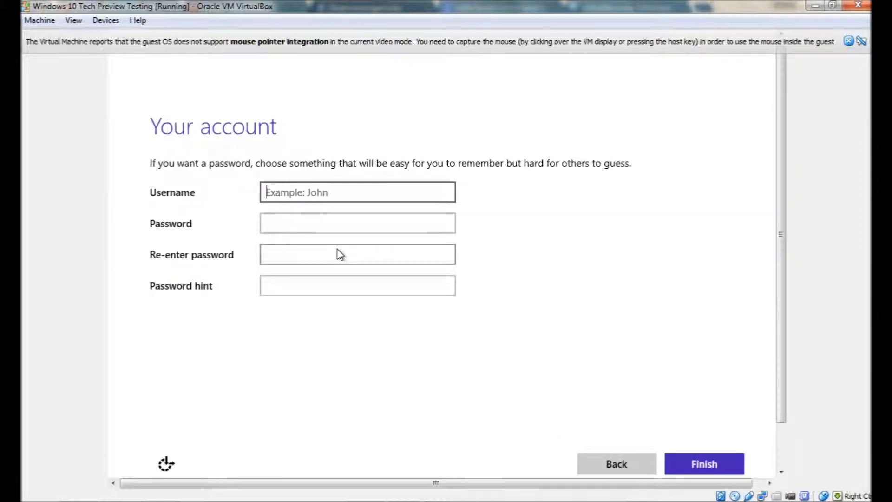
Enter the user's full name as the local account username, leave the password blank and finish the account setup
type("Jam")
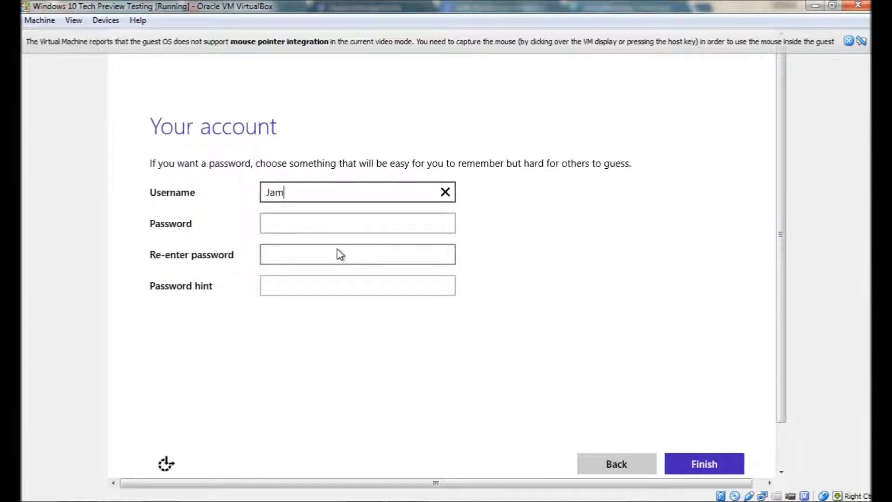
type("es Kilgour")
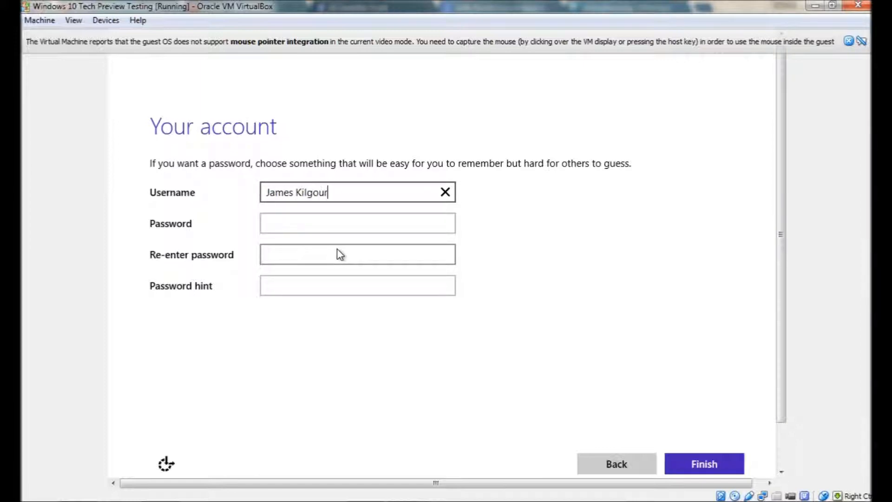
left_click(334, 227)
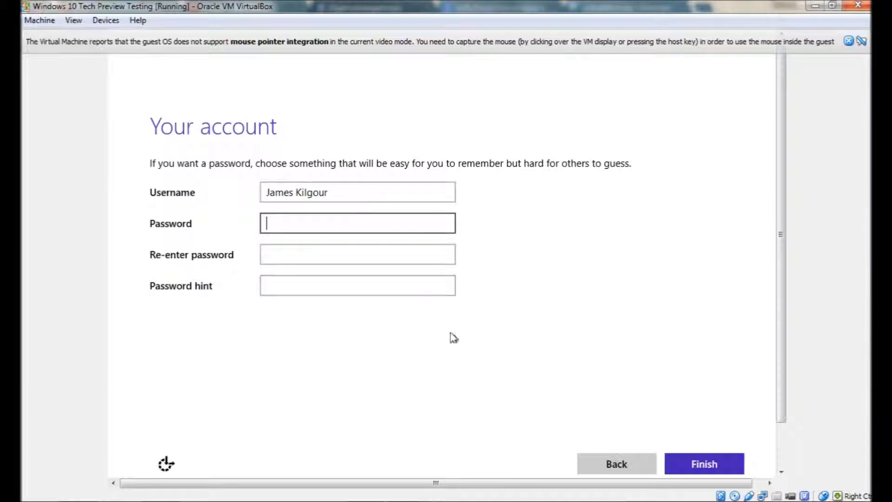
left_click(672, 468)
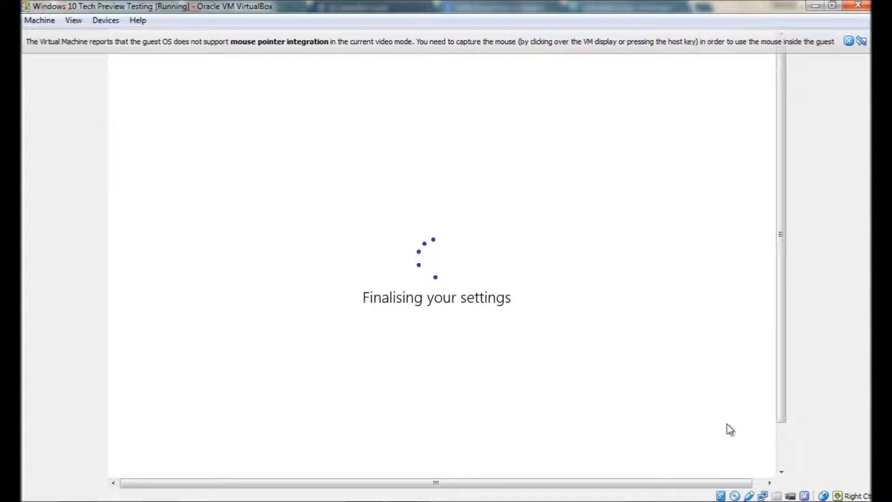
mouse_move(675, 500)
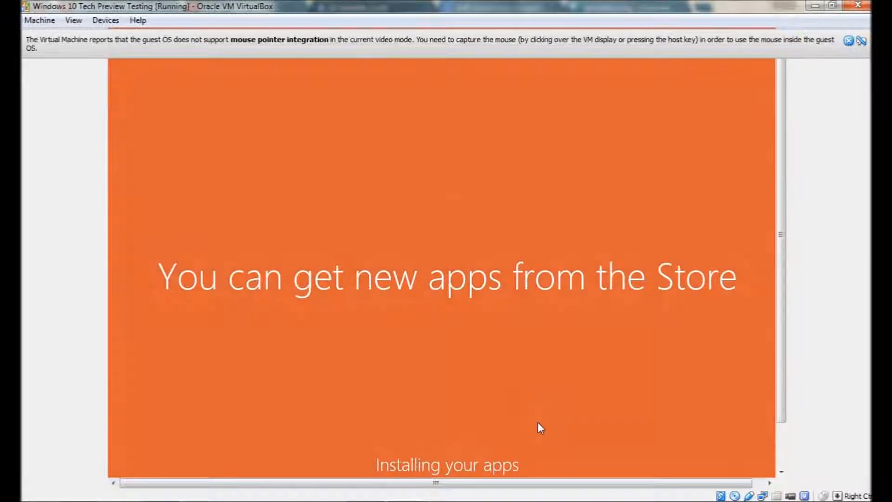
Switch the virtual machine display to fullscreen mode and accept the fullscreen notice
mouse_move(537, 501)
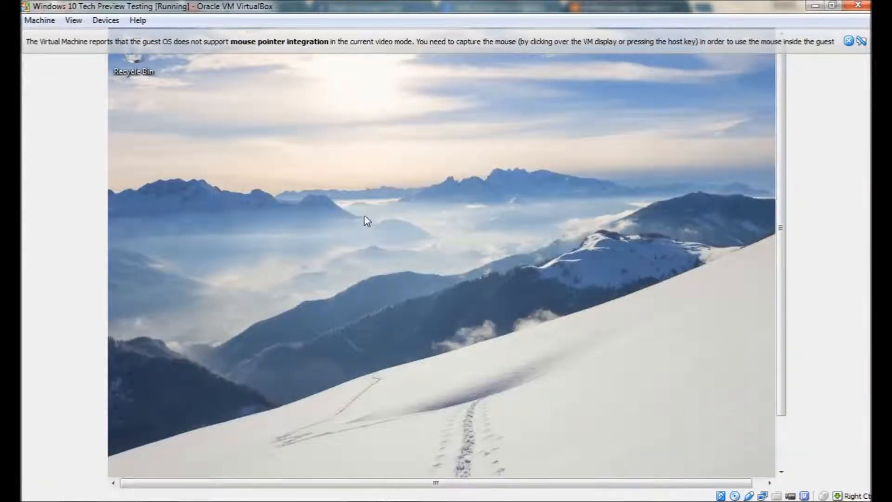
left_click(81, 21)
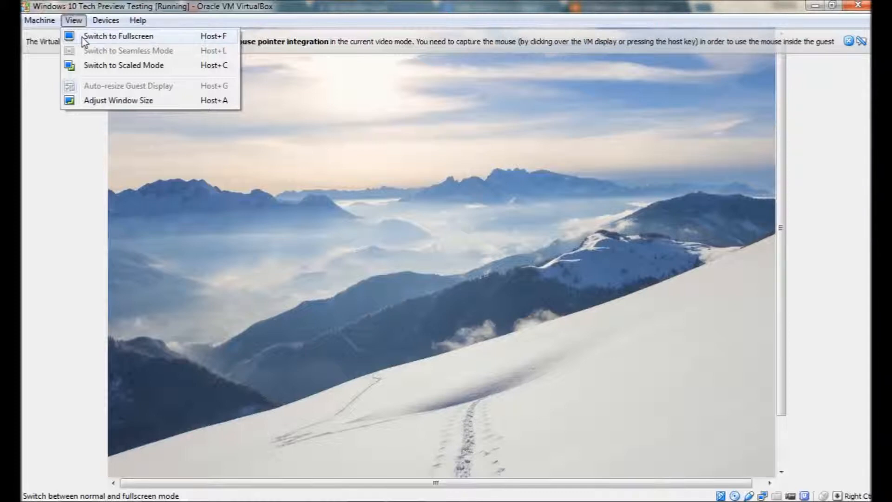
left_click(83, 36)
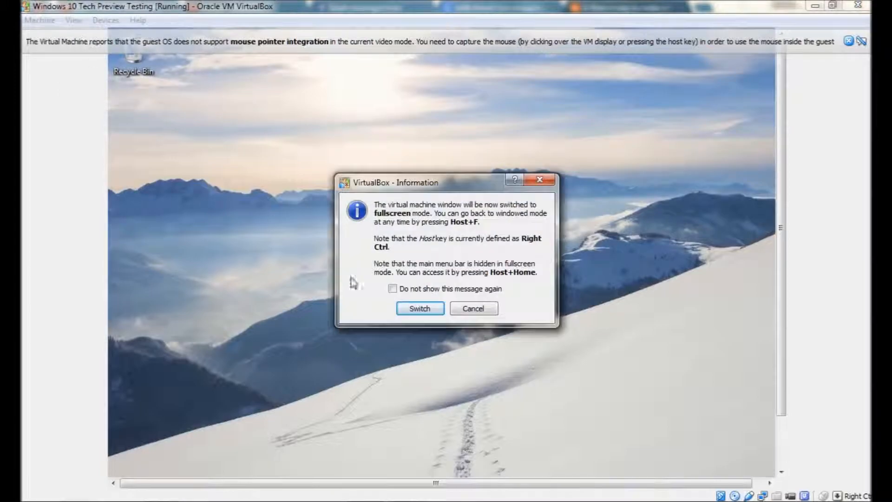
left_click(409, 307)
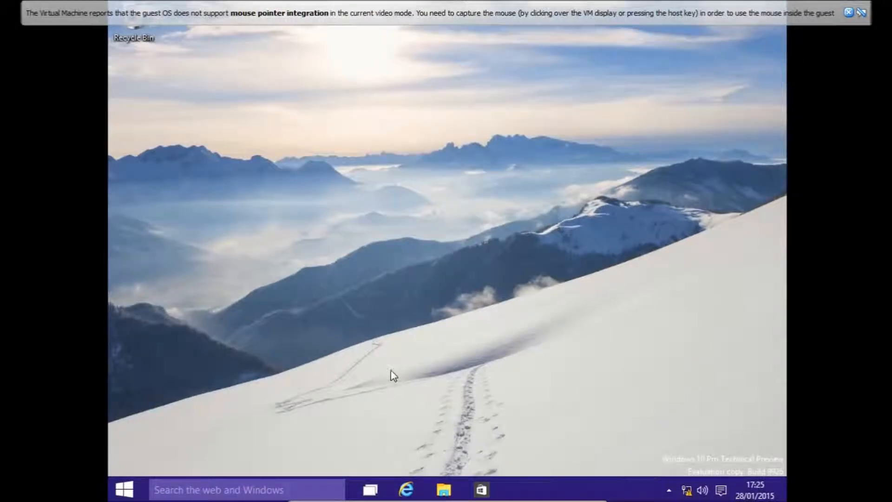
Open the guest's Screen Resolution settings, set the resolution to 1280 × 1024 and keep the changes
right_click(509, 306)
left_click(553, 414)
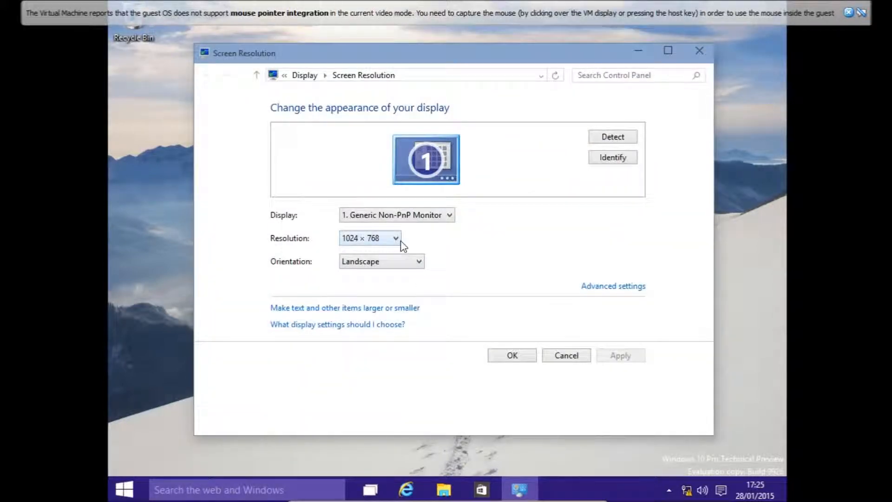
left_click(399, 240)
left_click_drag(356, 385, 355, 325)
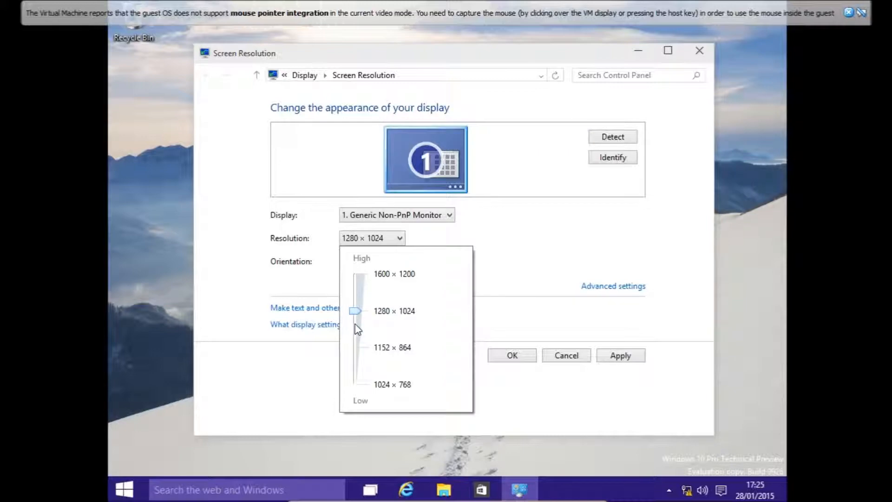
left_click(618, 362)
left_click(619, 361)
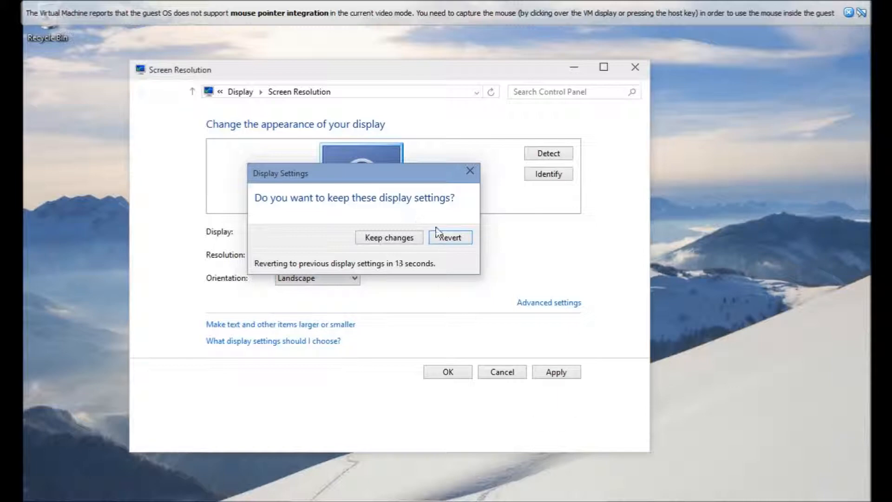
left_click(414, 238)
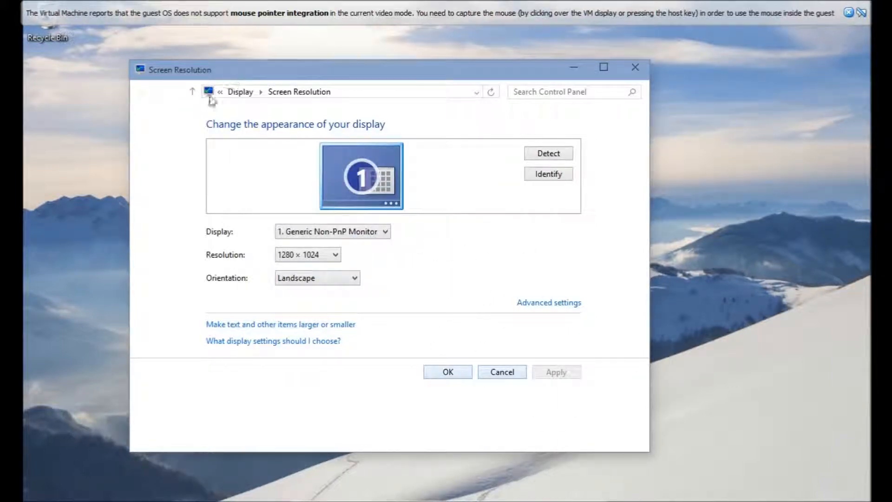
Check the available guest screen resolutions and return the virtual machine to windowed mode
left_click(332, 254)
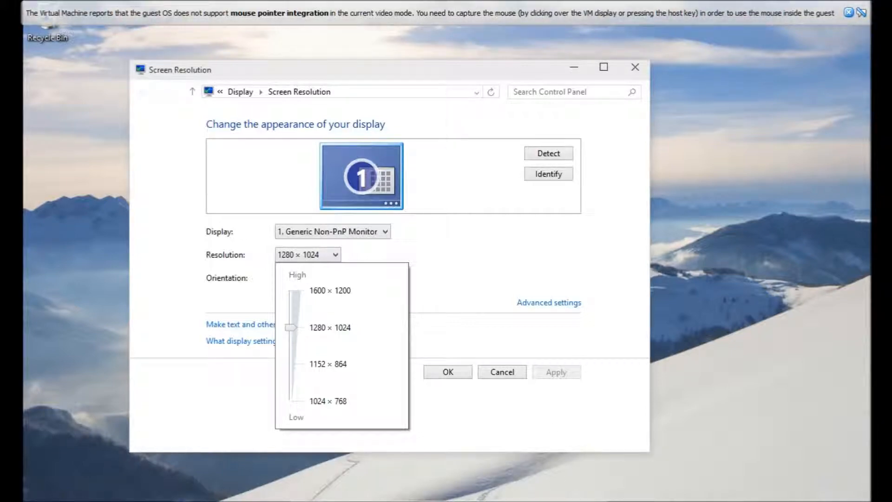
left_click(309, 497)
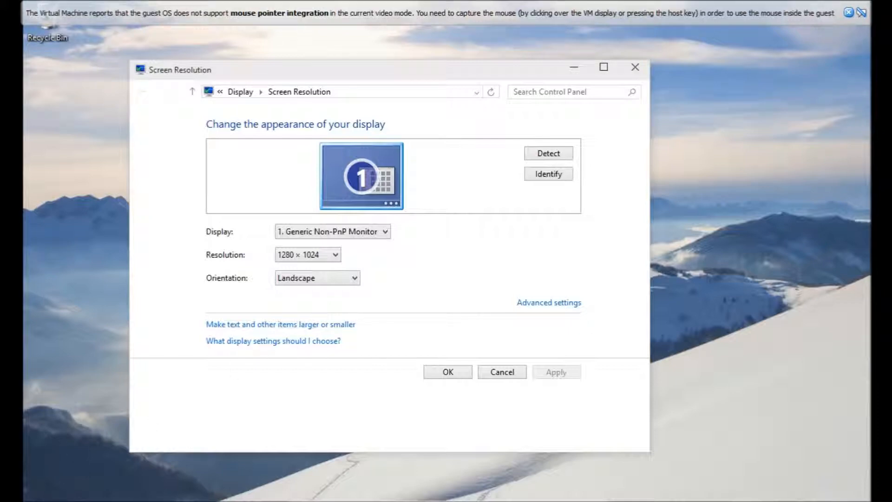
key("super")
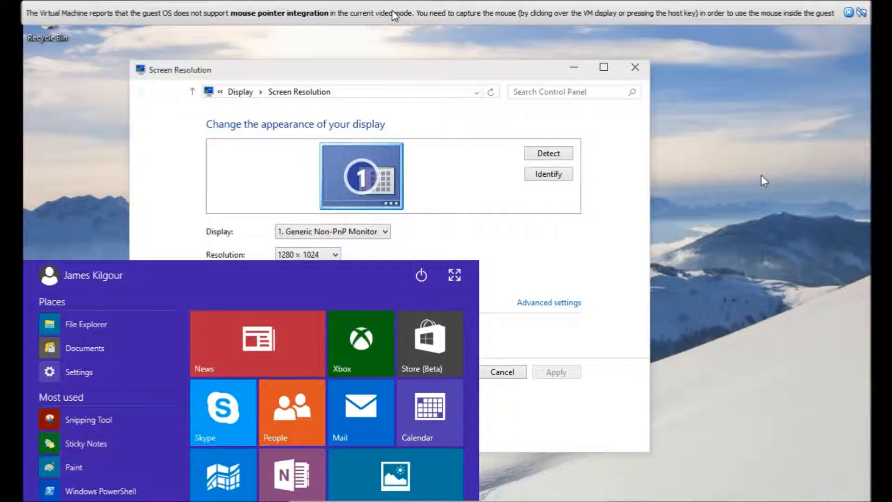
key("ctrl+f")
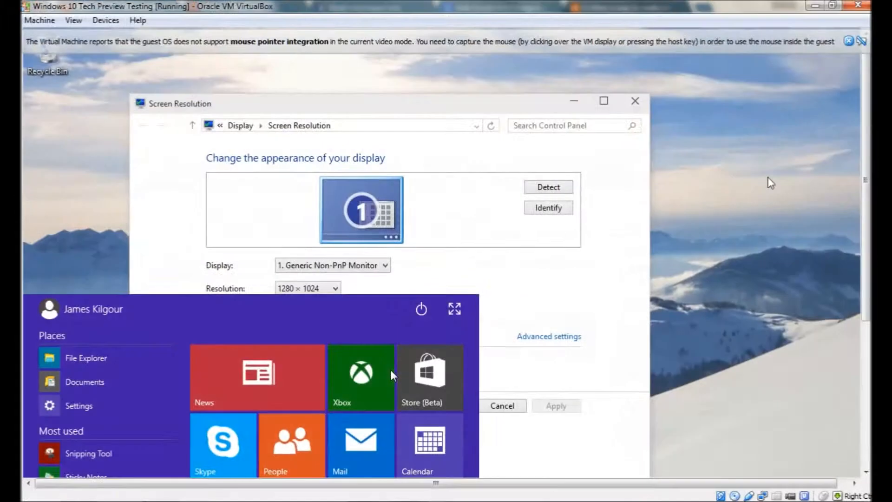
scroll(383, 292, "down", 3)
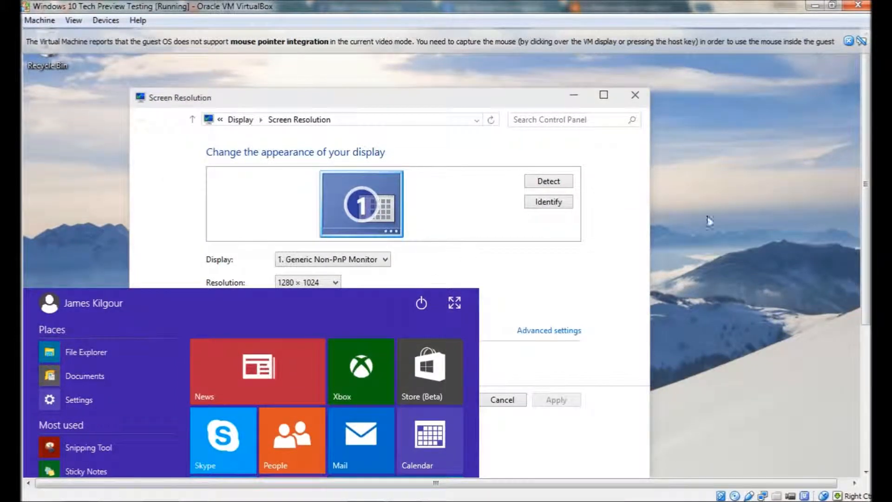
Dismiss the guest's Start menu, set the screen resolution to 1152 × 864 and keep the changes
left_click(544, 297)
left_click(306, 288)
left_click(307, 284)
left_click_drag(297, 339, 289, 390)
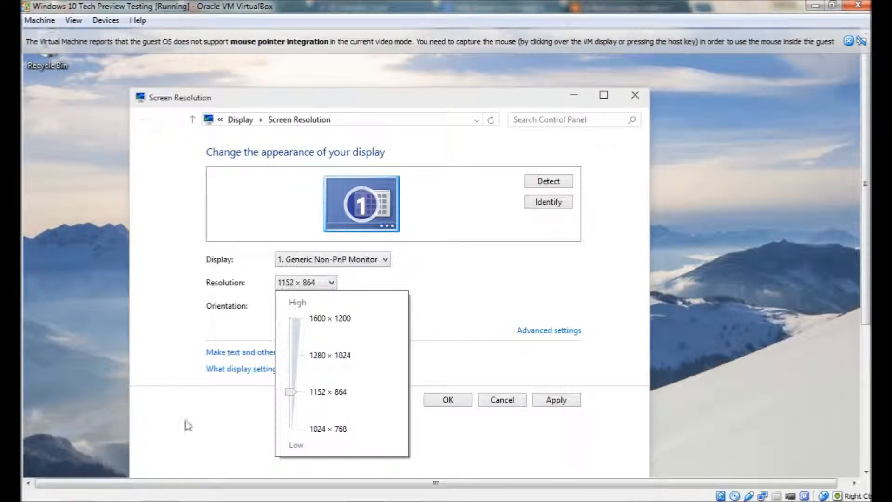
left_click(548, 403)
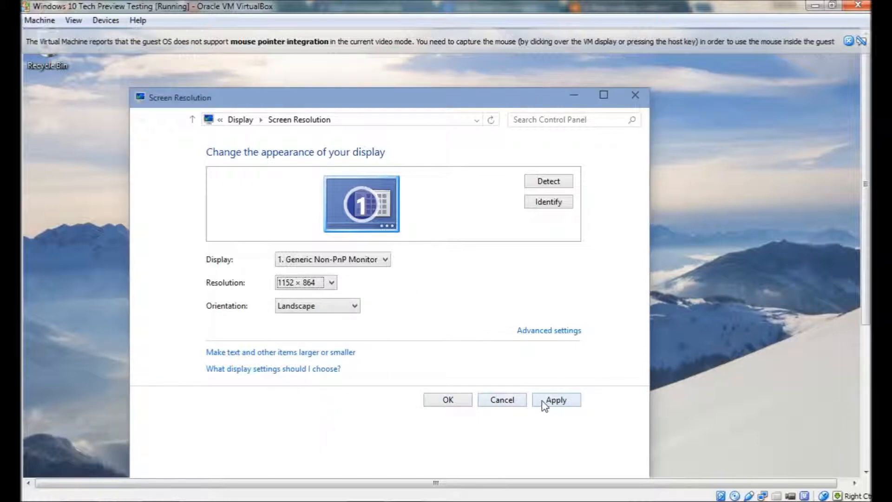
left_click(547, 406)
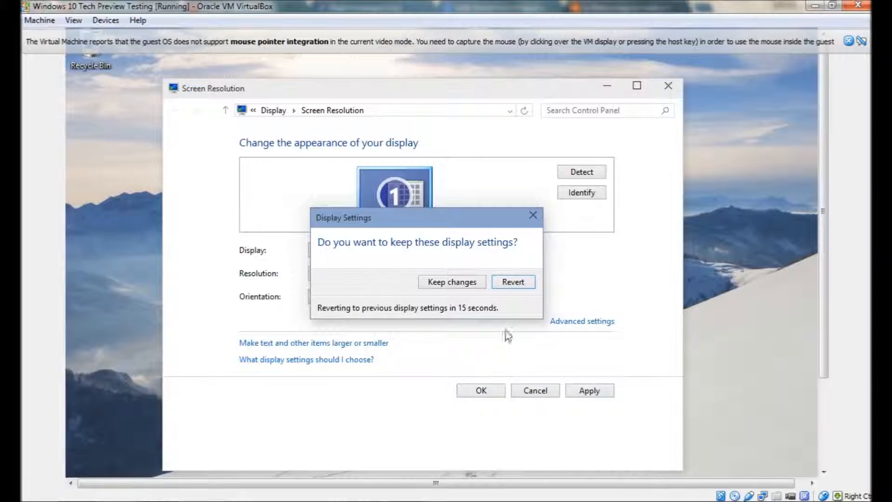
left_click(481, 283)
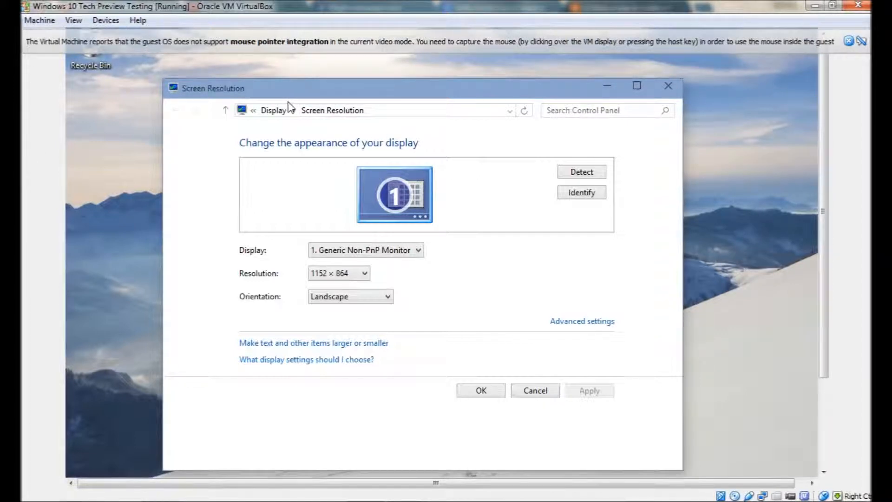
Review the guest's resolution options without changing them and bring up the host computer's taskbar
left_click(341, 277)
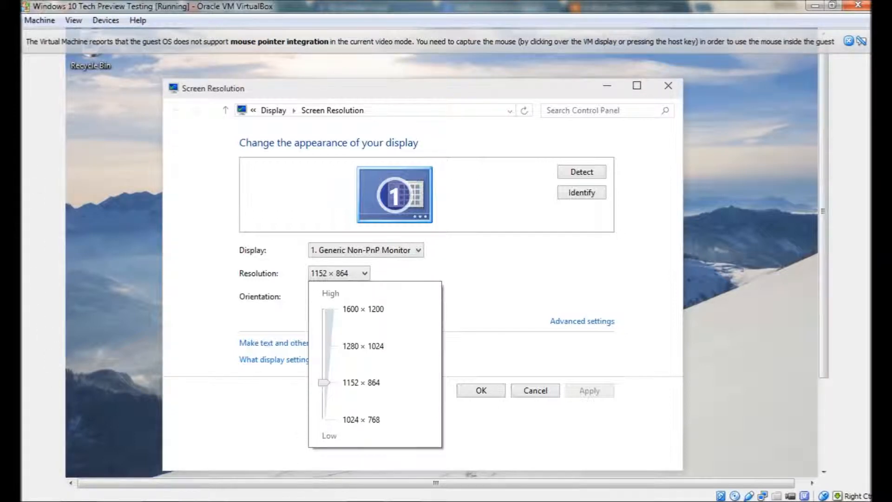
left_click(67, 279)
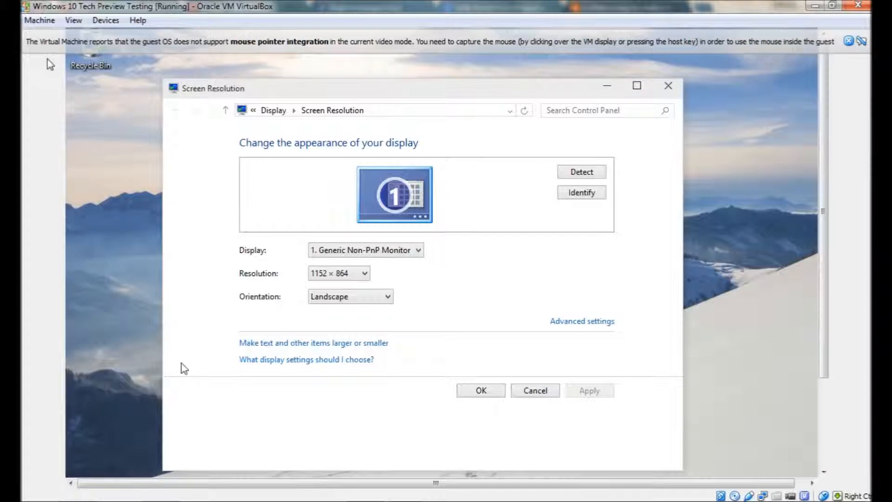
key("super")
key("super")
mouse_move(628, 500)
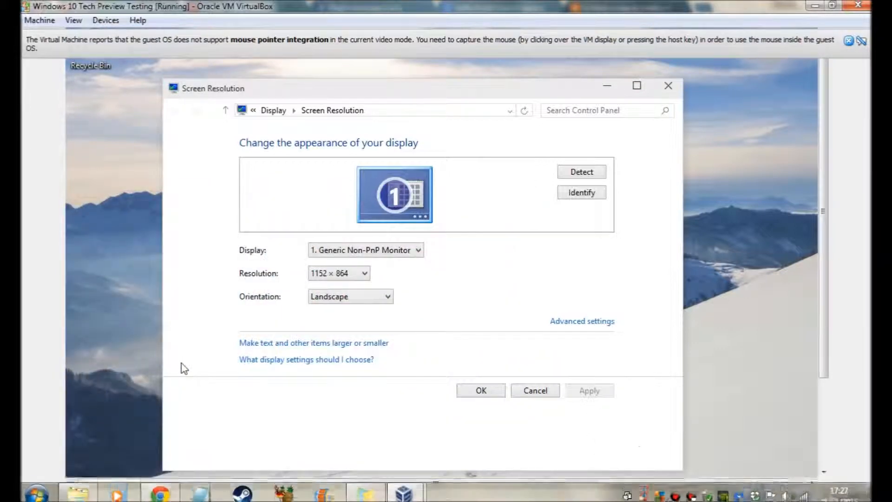